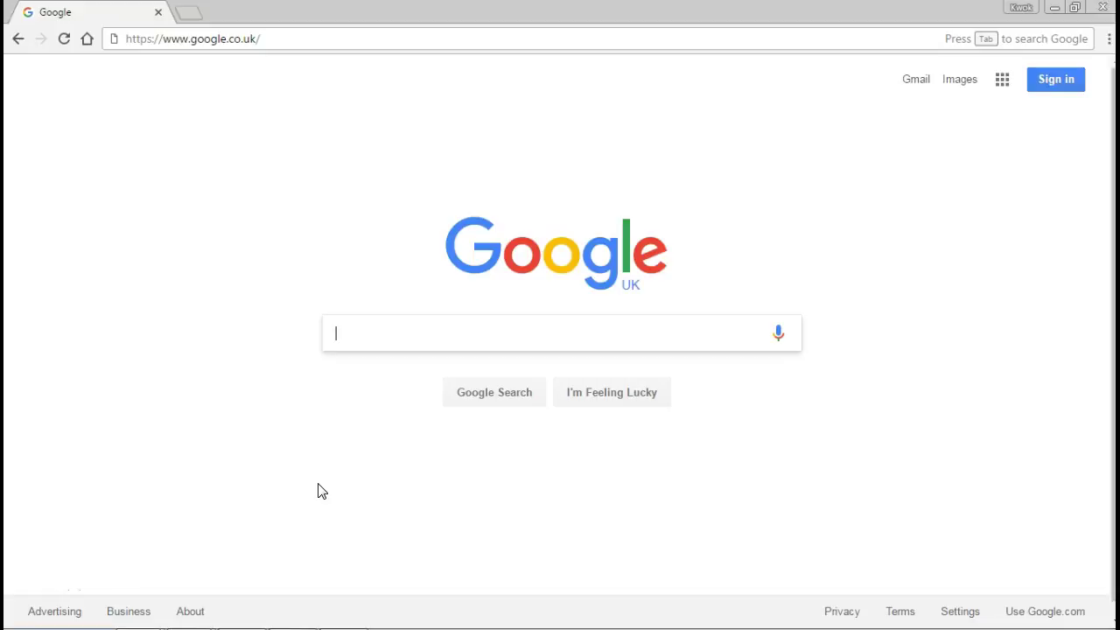
Go to ifapa.net and open the JOIN IFAPA page from the main navigation.
click(296, 39)
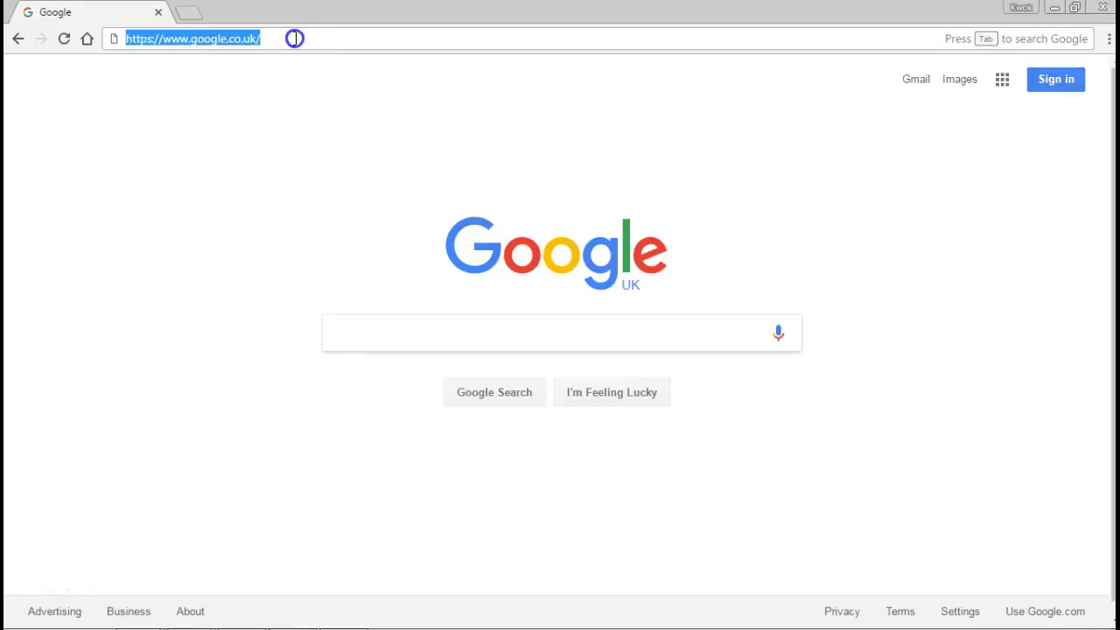
text(ifapa.ne)
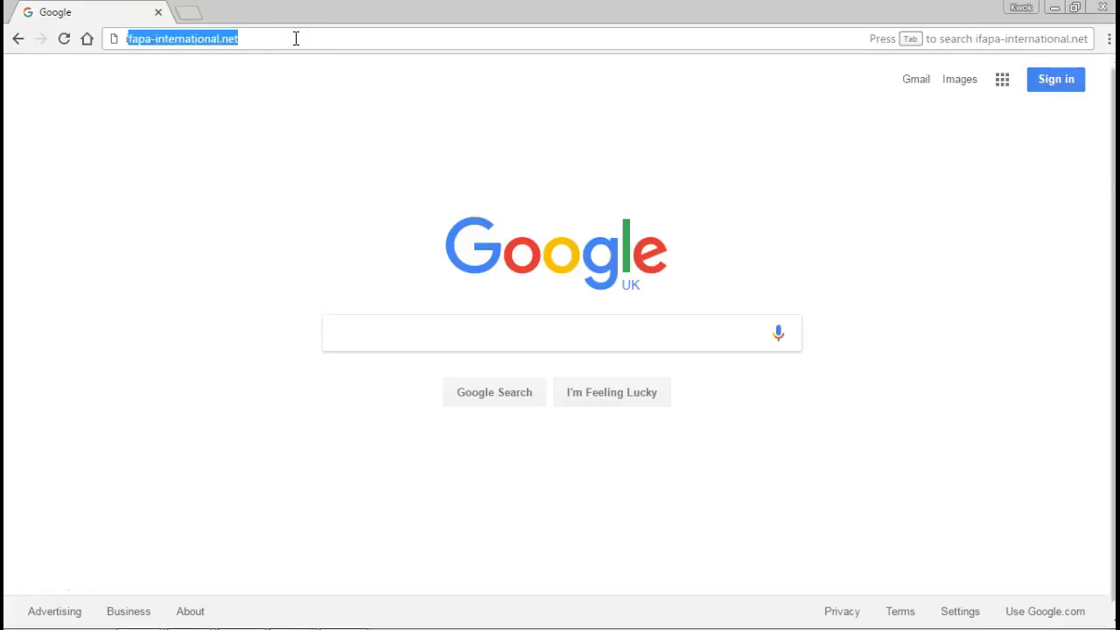
text(t)
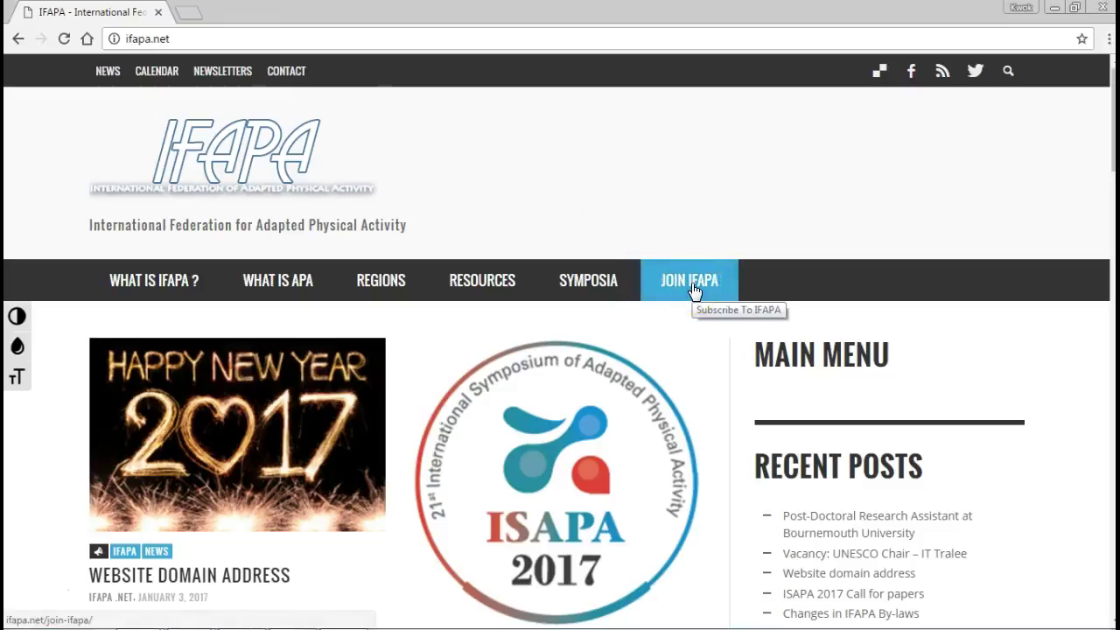
click(694, 288)
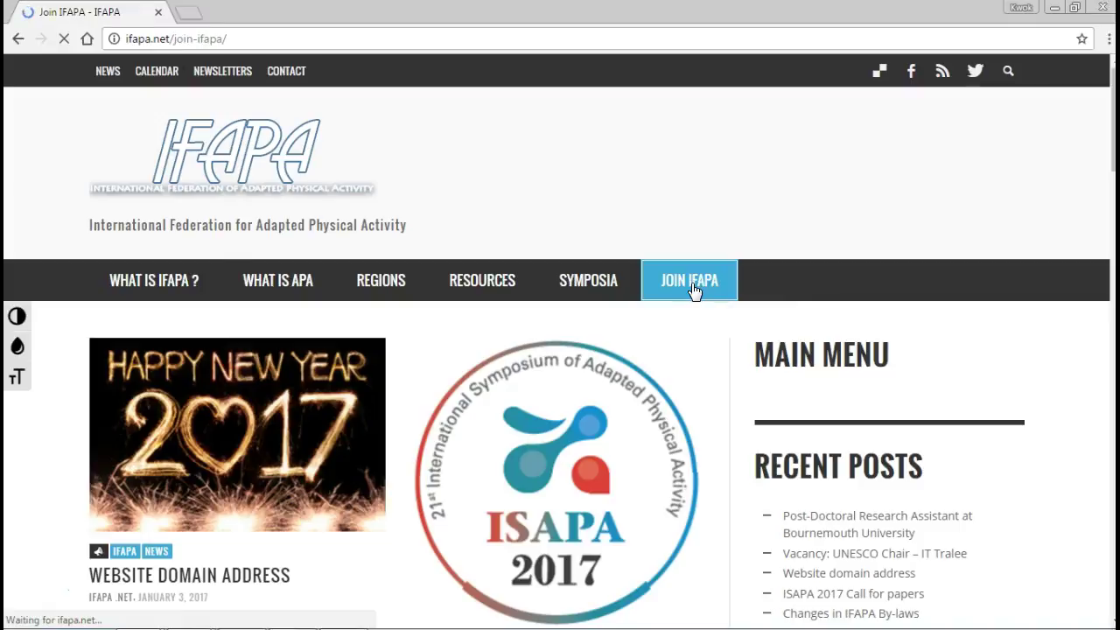
Scroll to the membership options table and bring up the Human Kinetics Publishers link's context menu.
scroll(711, 396, down, 1)
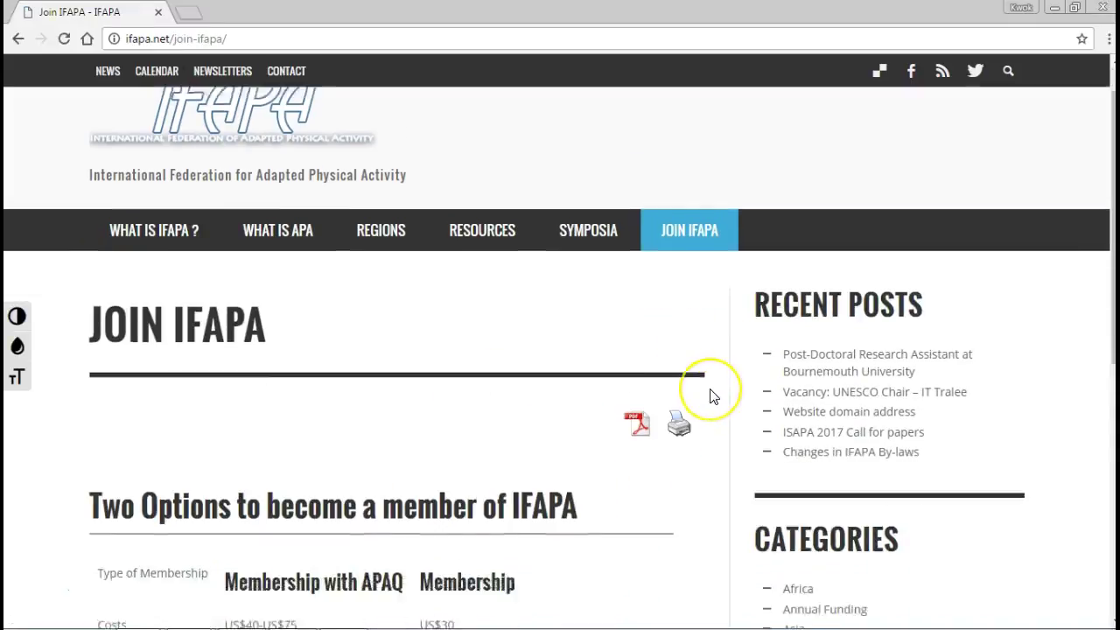
scroll(710, 396, down, 3)
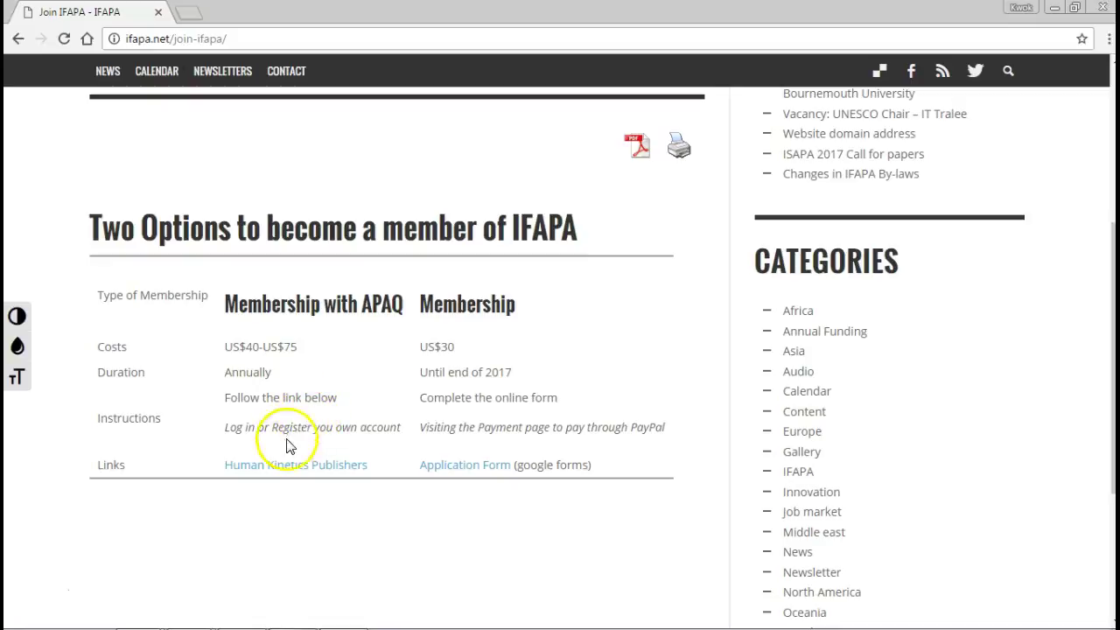
right_click(289, 465)
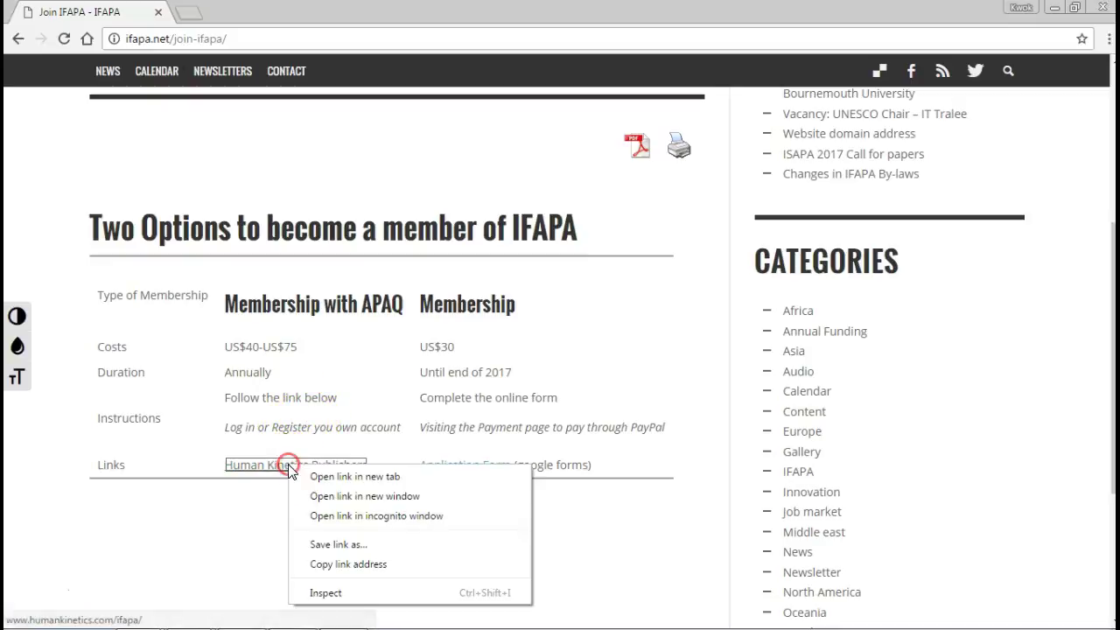
Open the Human Kinetics 'User Information' login in a new tab, then return to Join IFAPA.
click(425, 477)
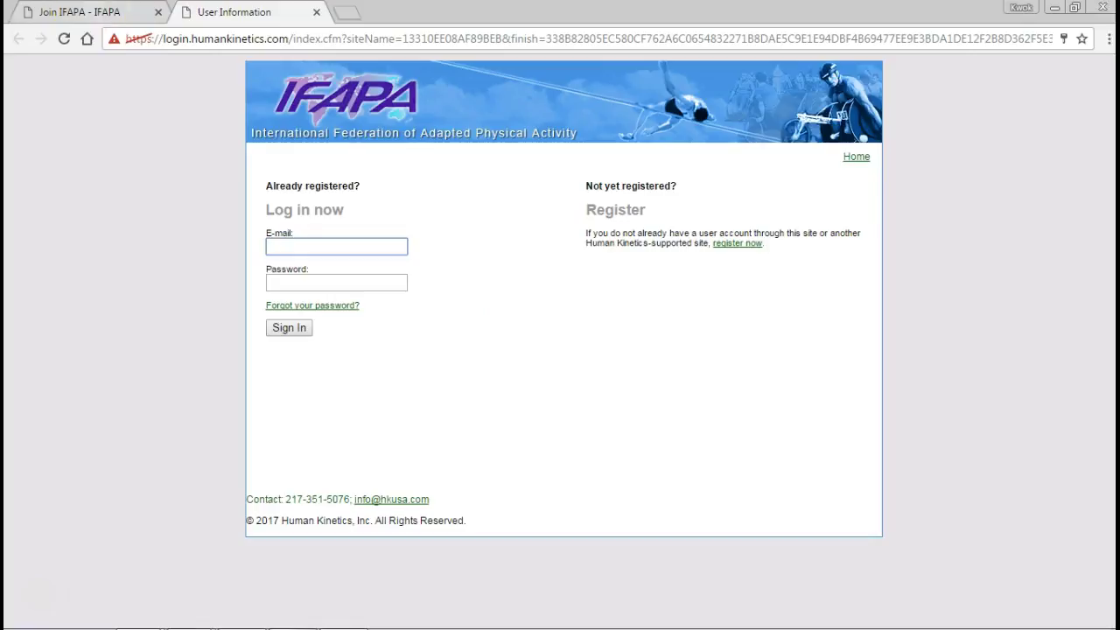
click(100, 14)
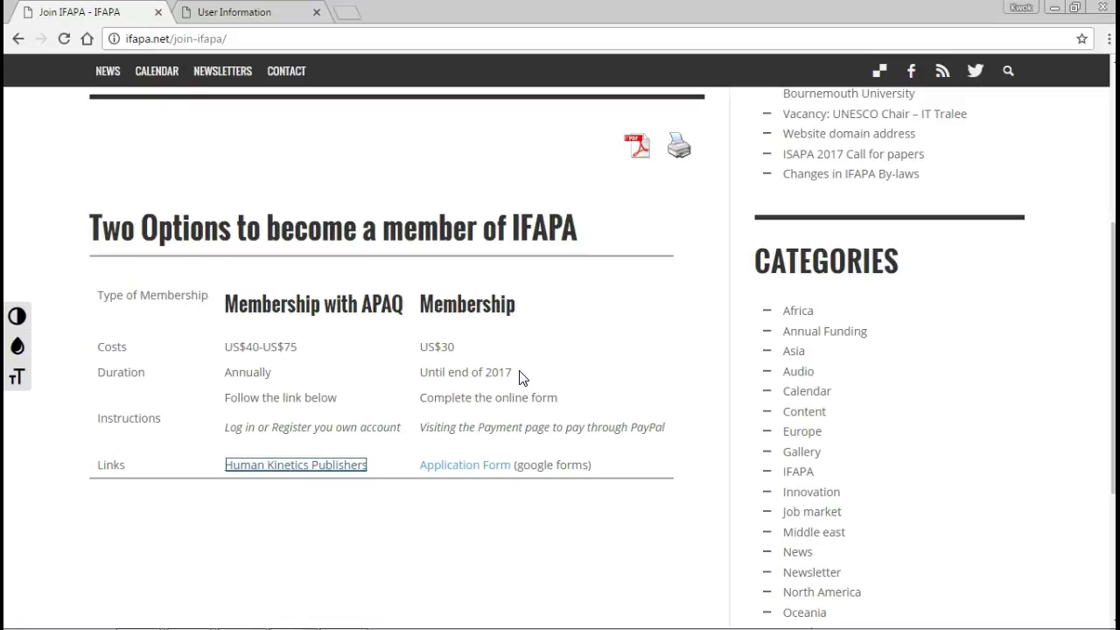
click(482, 363)
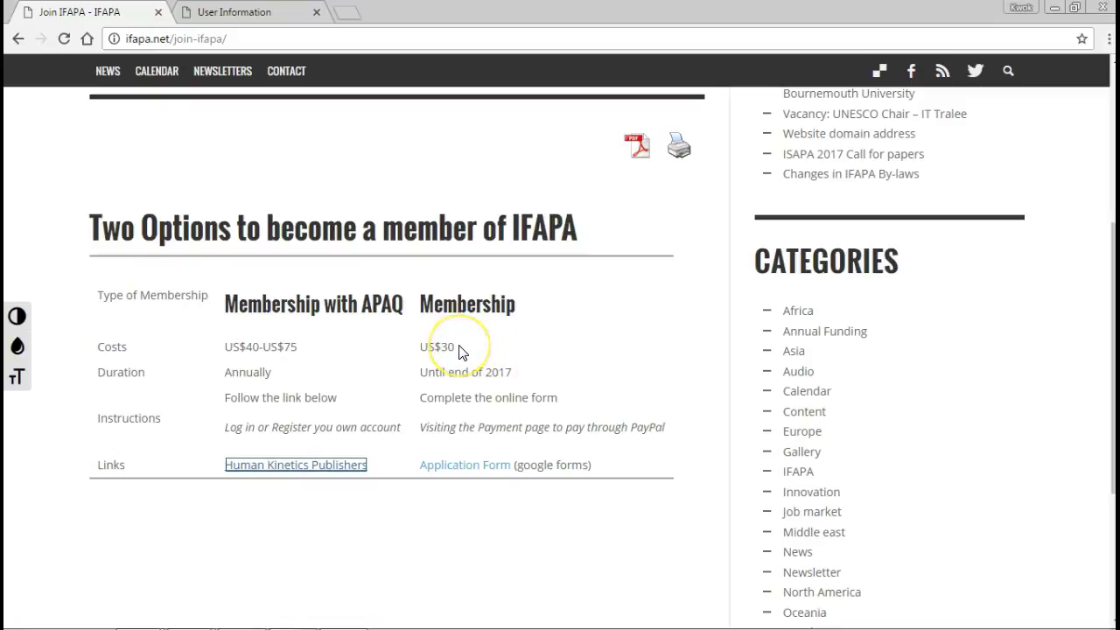
click(473, 315)
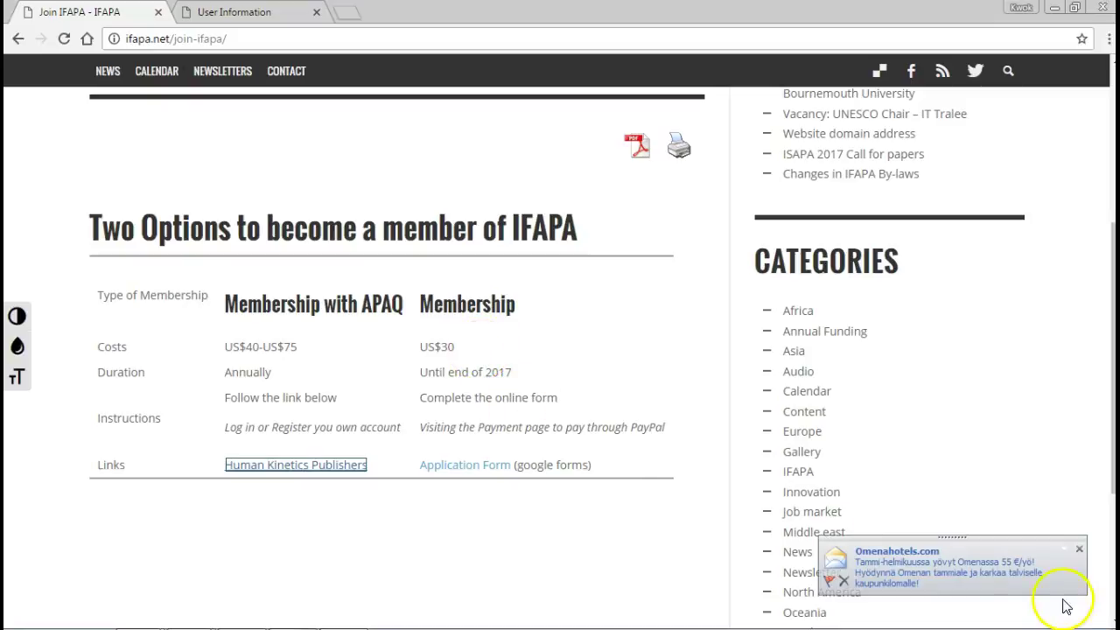
click(1080, 546)
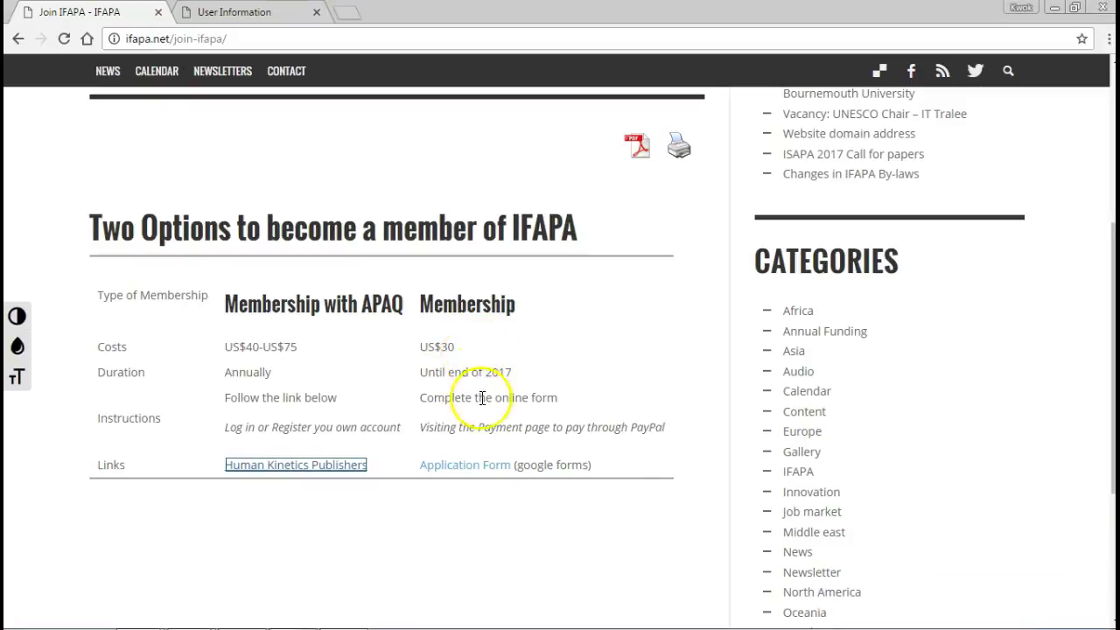
Open the Application Form and enter placeholder test values for last and first name.
click(475, 471)
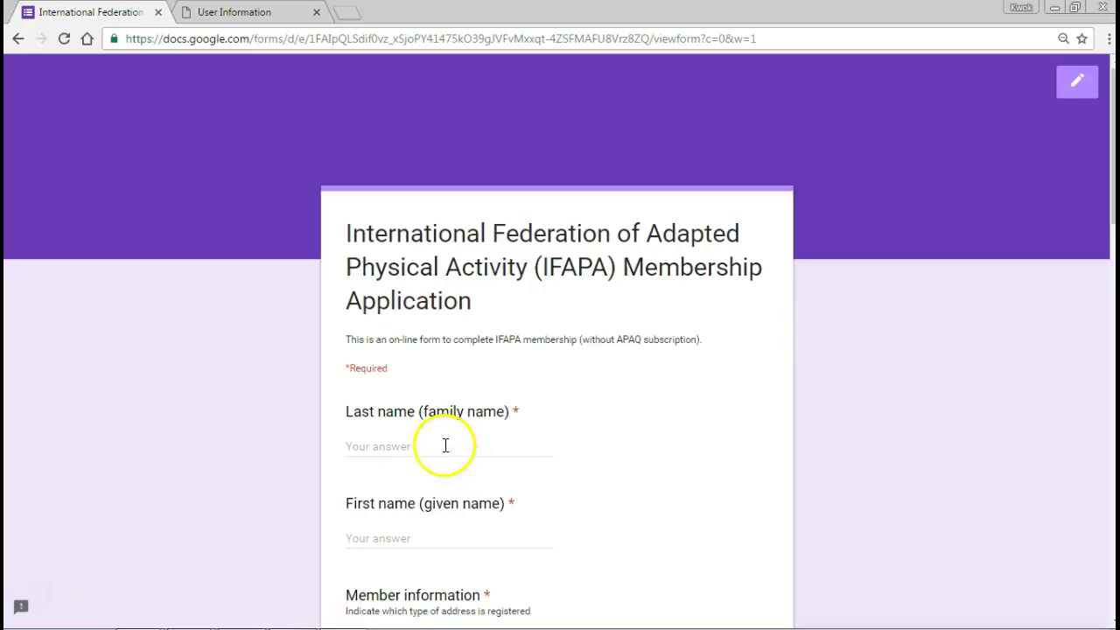
click(442, 451)
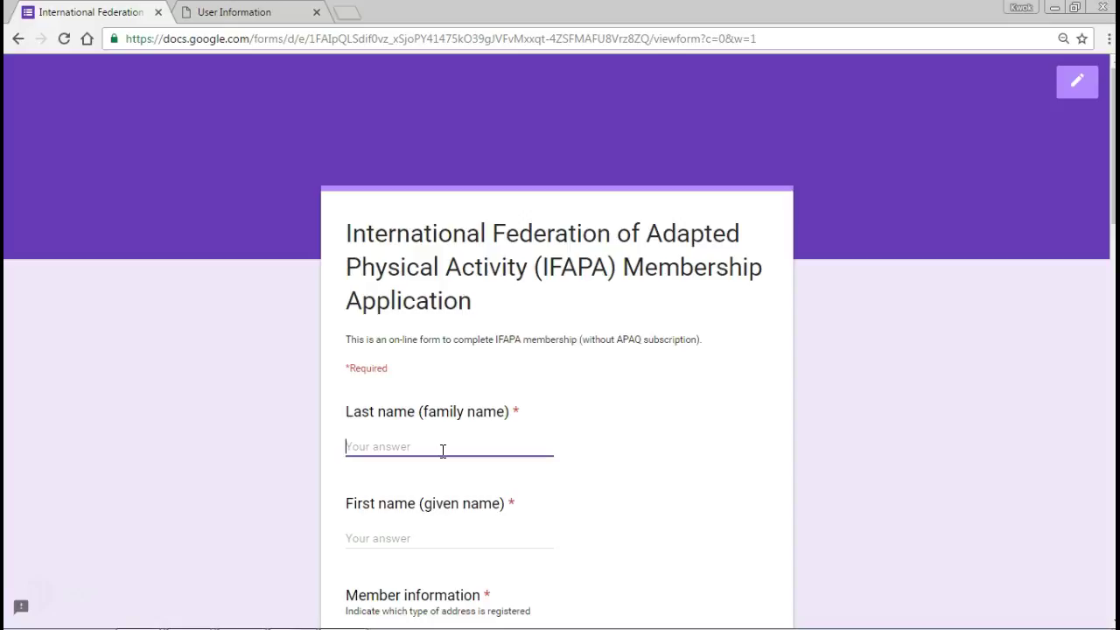
text(test)
key(Tab)
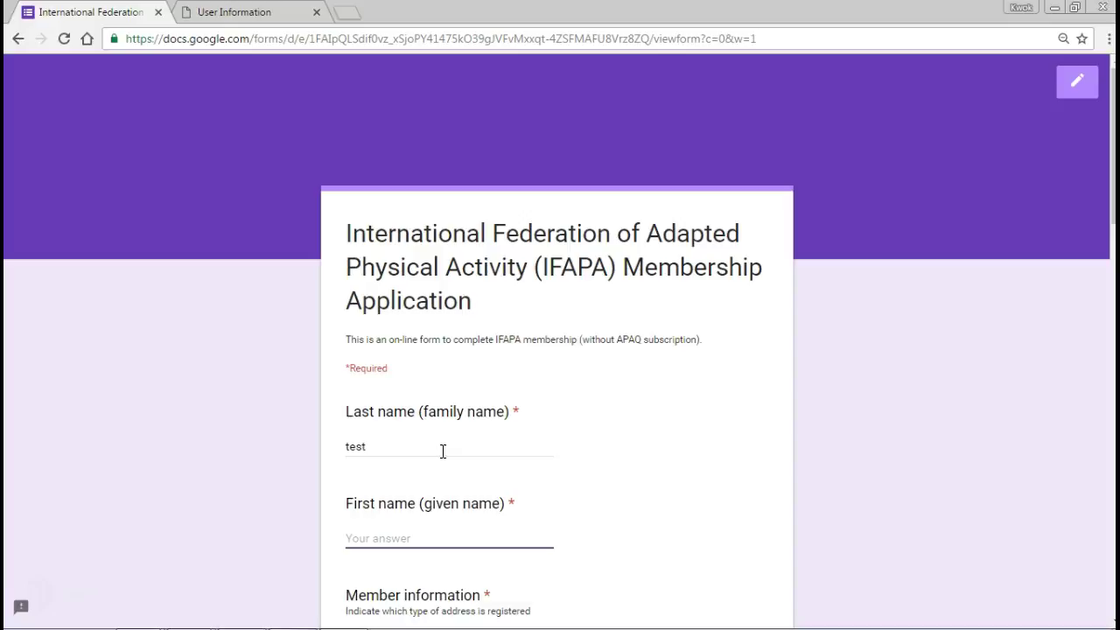
text(tester)
scroll(442, 451, down, 3)
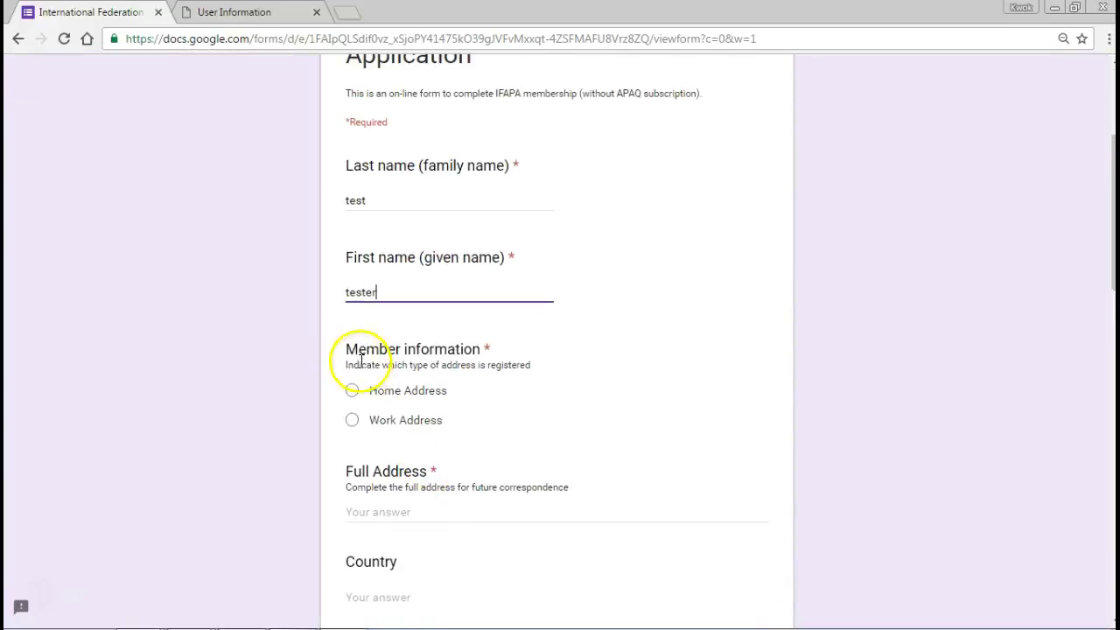
Choose Home Address, enter the test full address and country finland.
click(351, 391)
scroll(525, 442, down, 2)
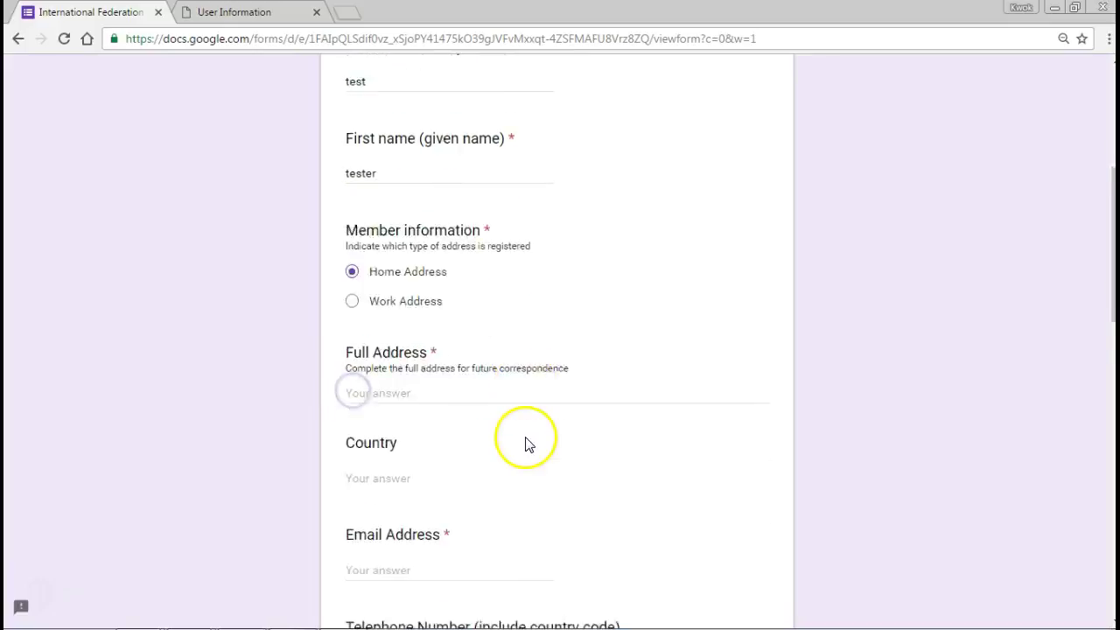
click(420, 349)
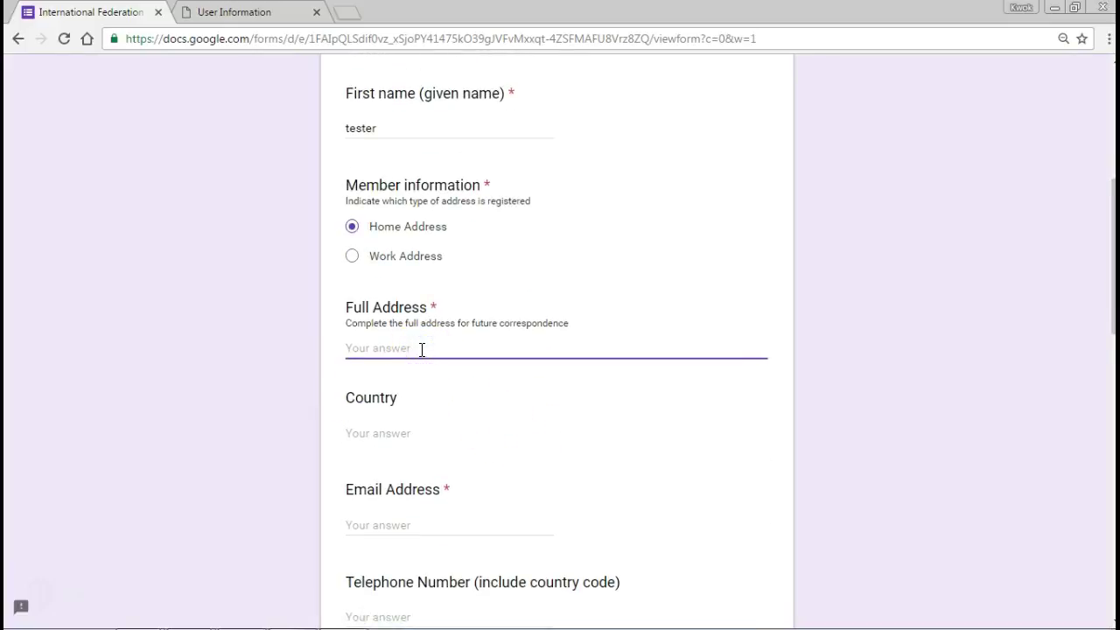
text(test address)
key(Tab)
text(fi)
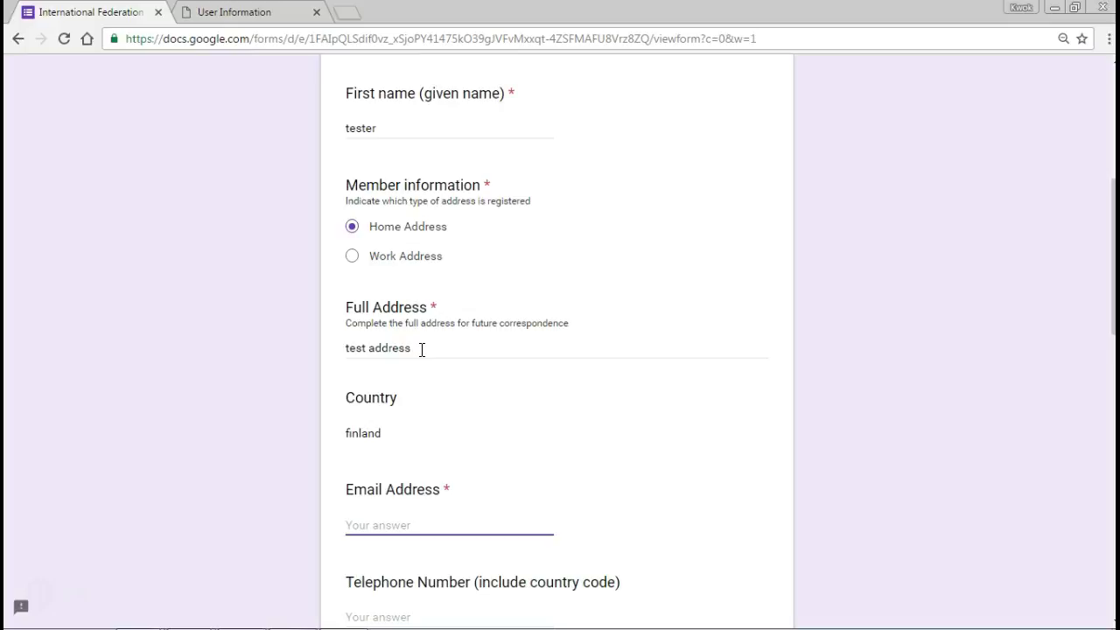
text(ts)
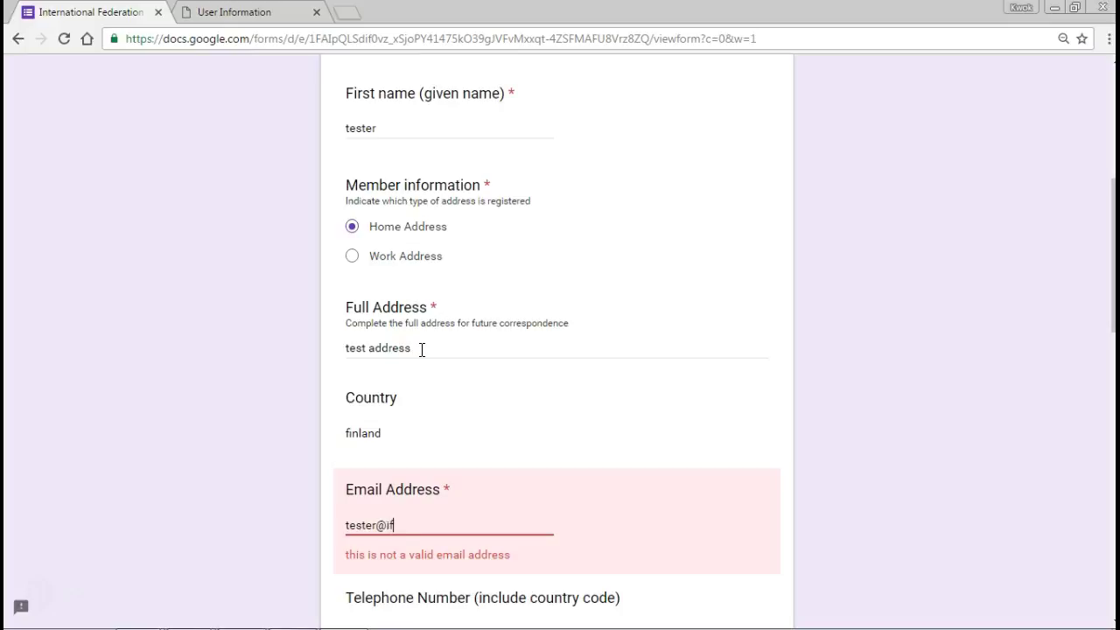
Enter the applicant's test e-mail address and scroll to the applicant type question.
text(ster@ifapa.net)
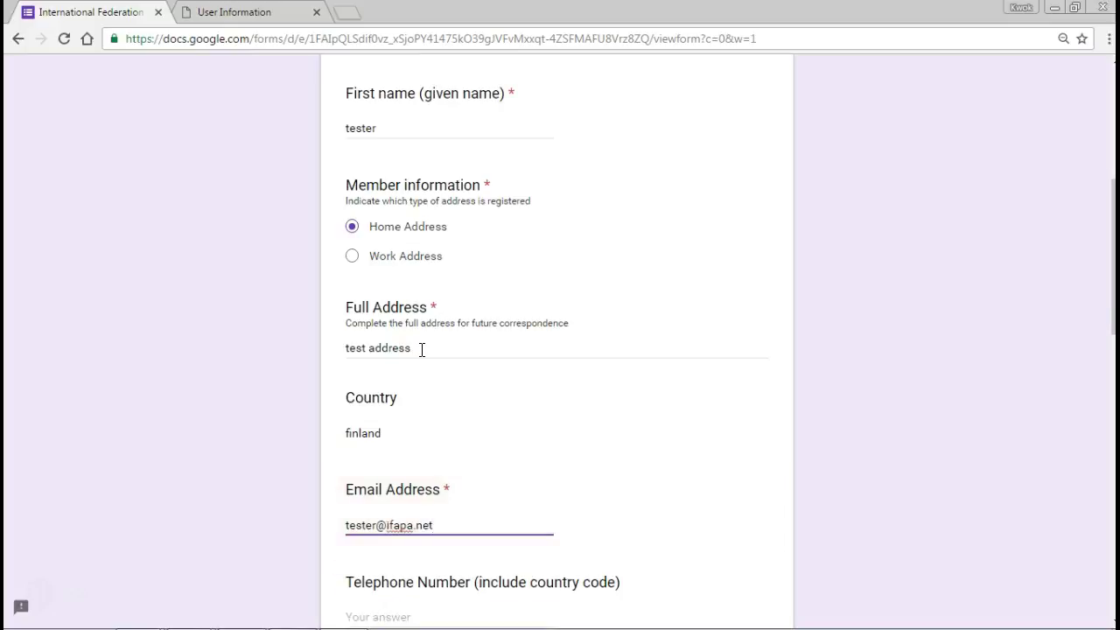
scroll(420, 348, down, 1)
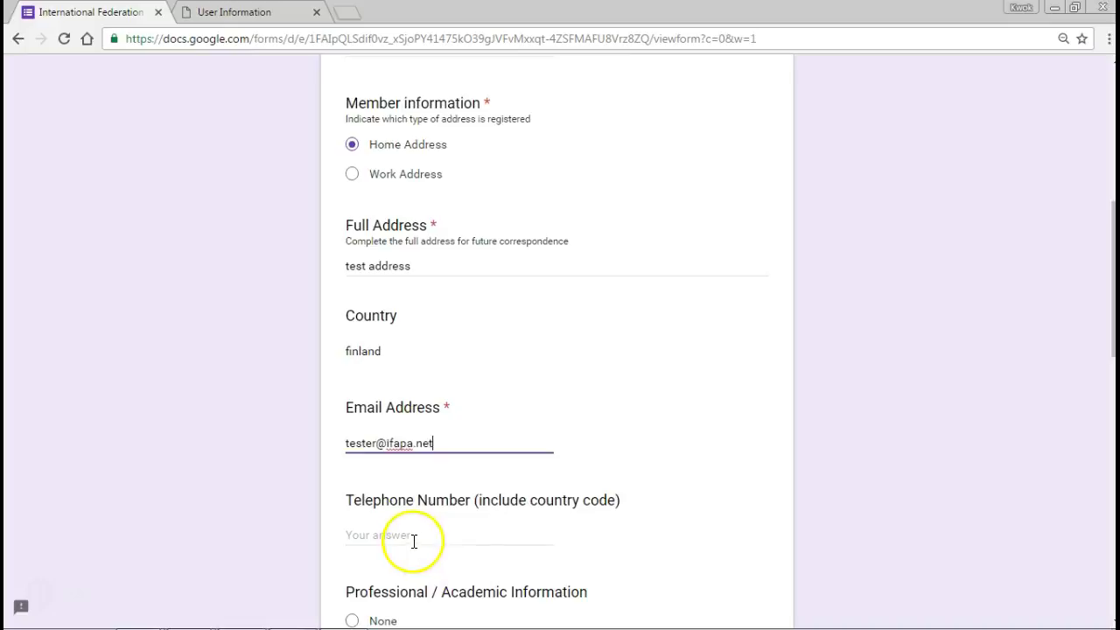
scroll(458, 537, down, 2)
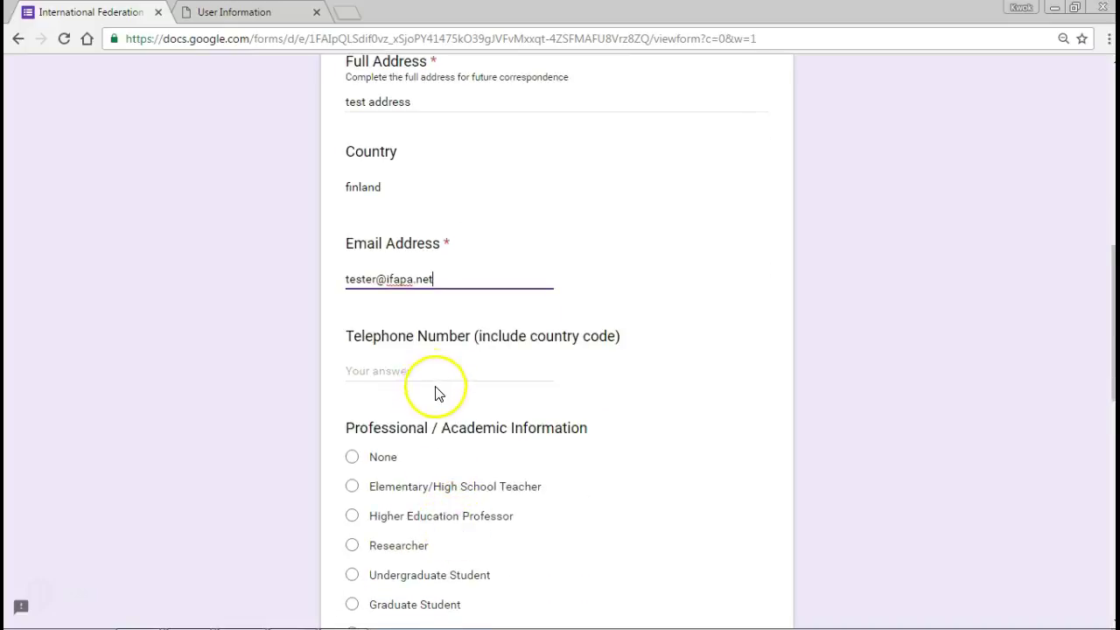
scroll(442, 390, down, 1)
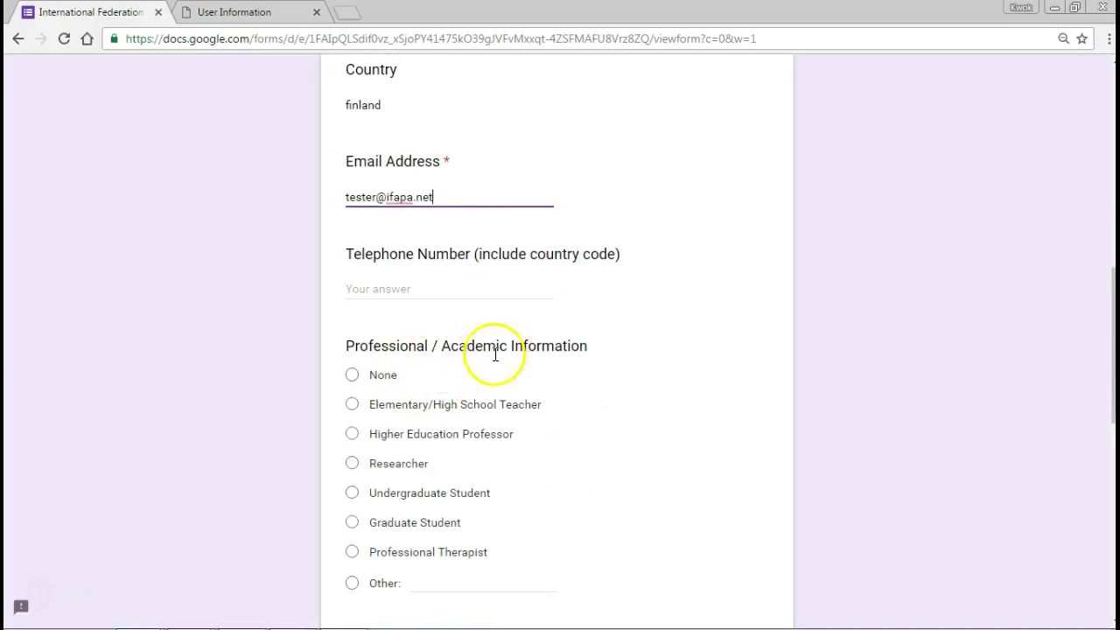
scroll(503, 350, down, 2)
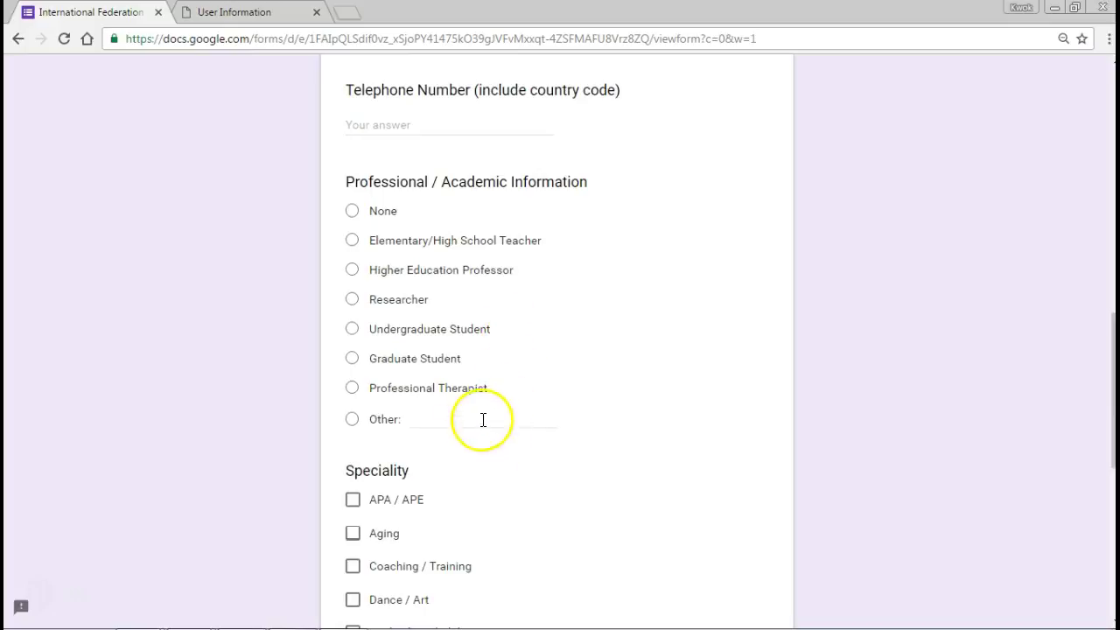
Mark Researcher, tick APA / APE, choose Professional Member and submit the form.
click(354, 300)
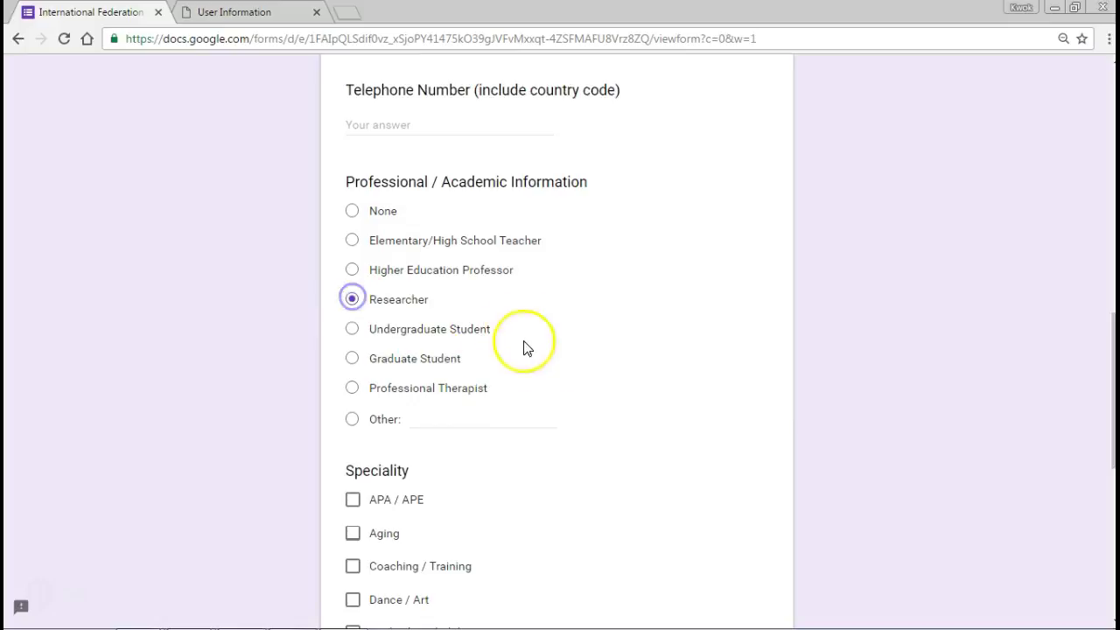
scroll(547, 389, down, 2)
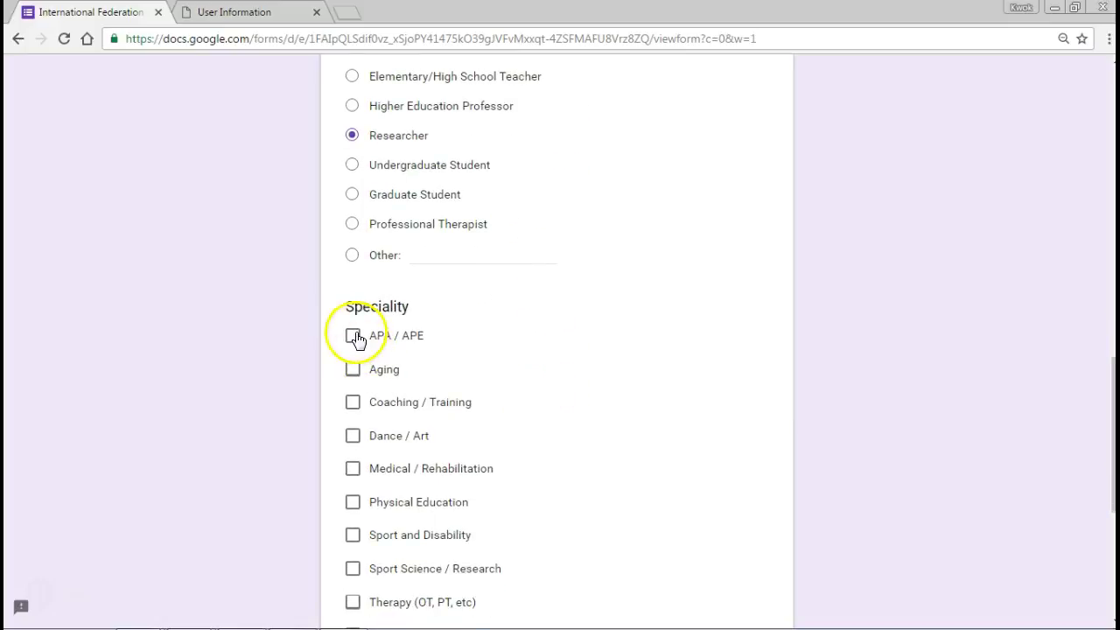
click(353, 336)
scroll(577, 497, down, 4)
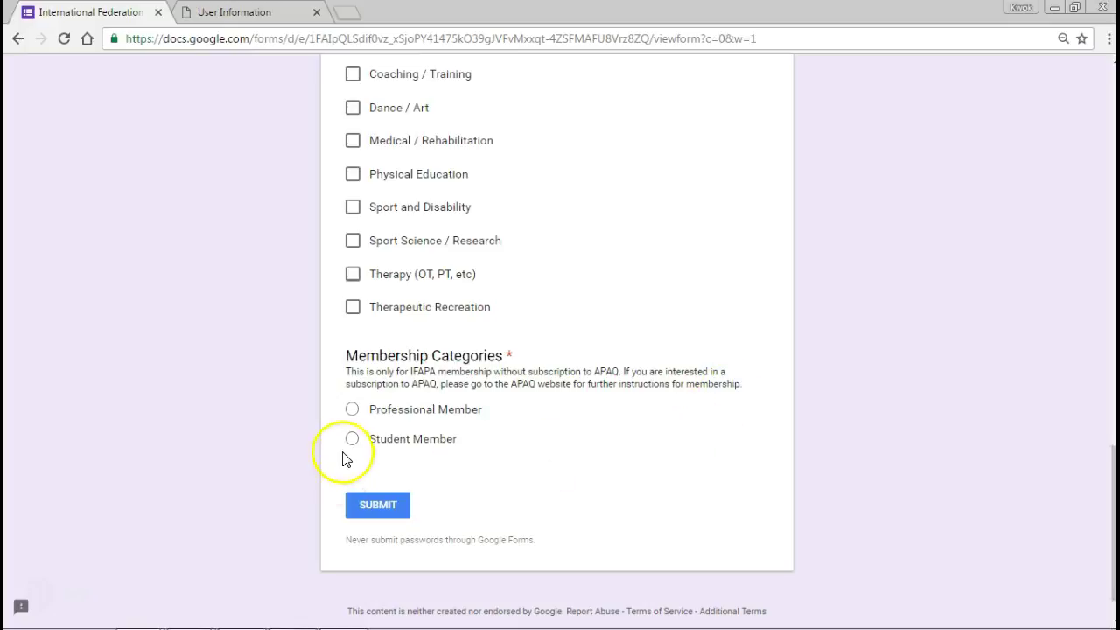
click(351, 411)
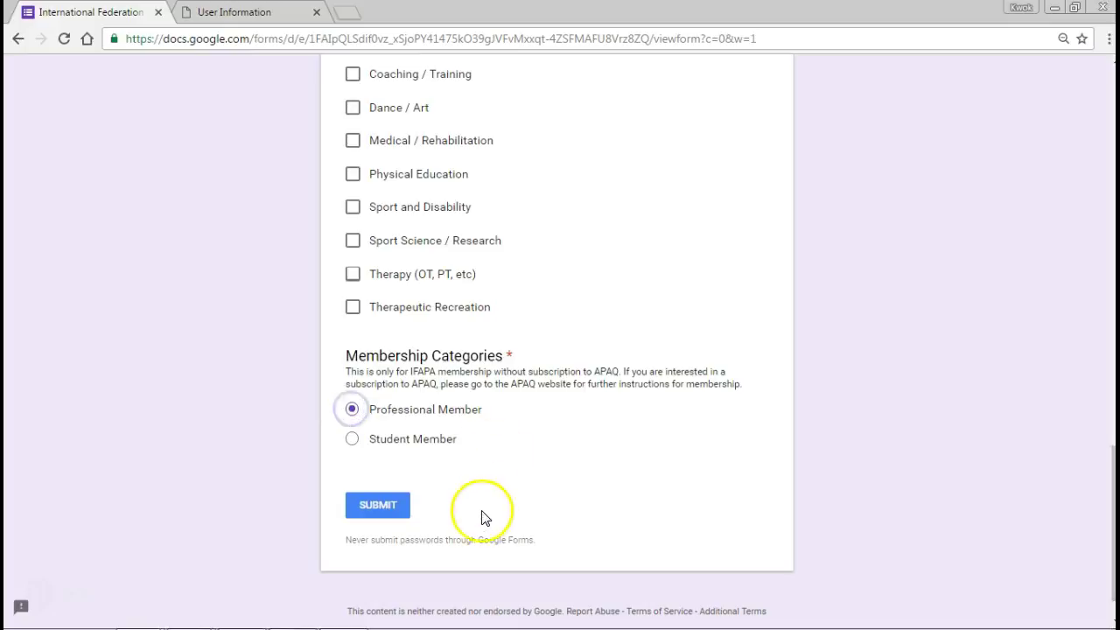
click(389, 507)
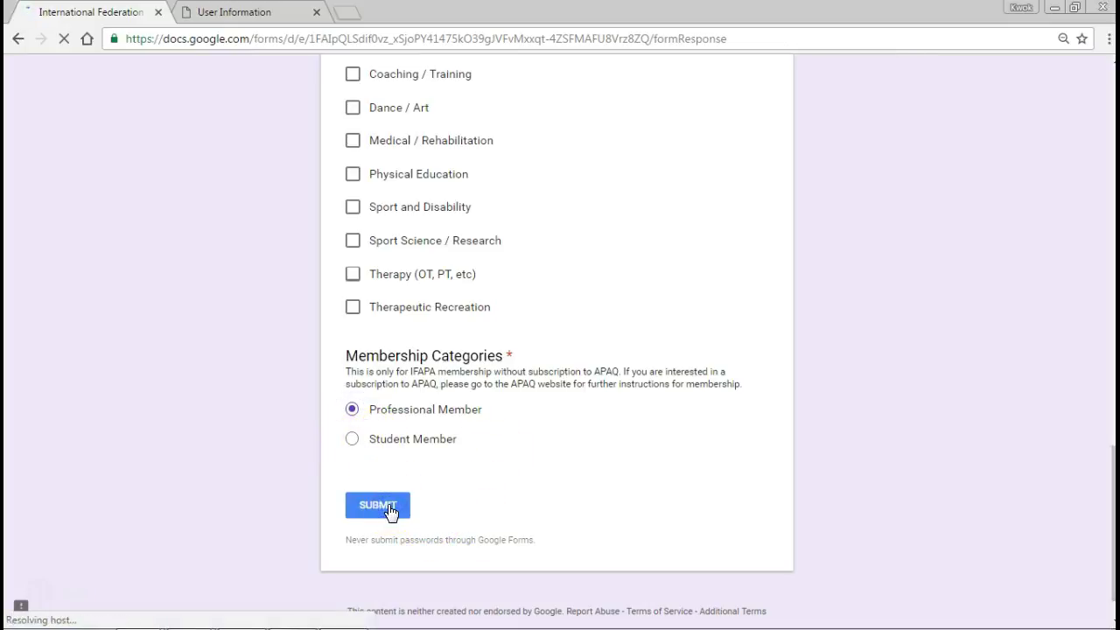
Submit the application and reach the thank-you page with the PayPal payment link.
click(445, 498)
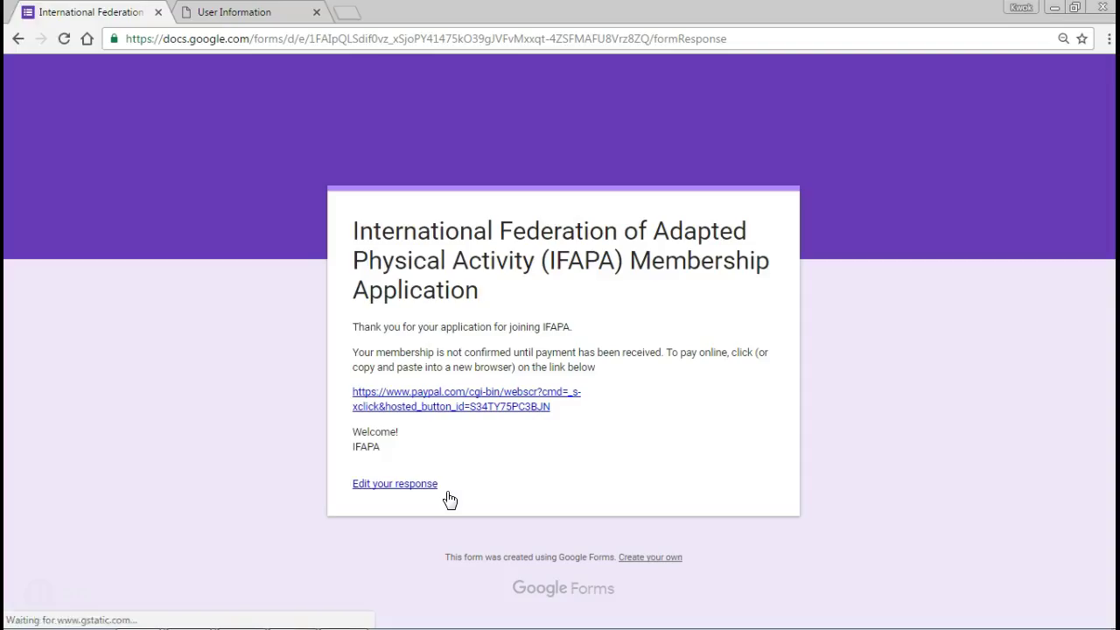
click(618, 474)
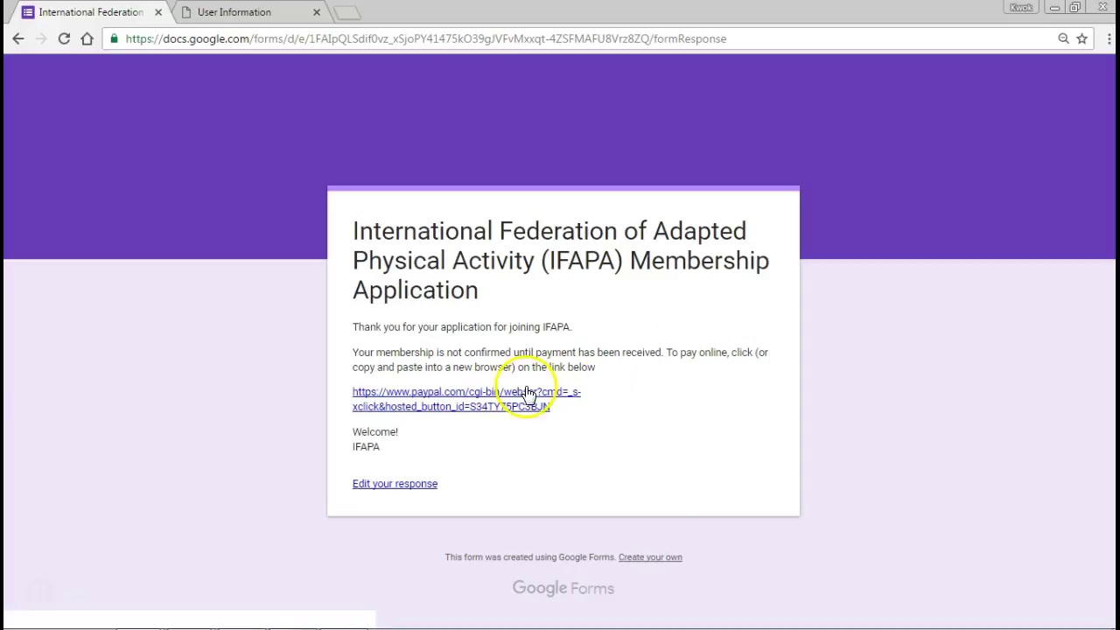
Open the $30.00 USD IFAPA PayPal checkout from the payment link.
click(490, 399)
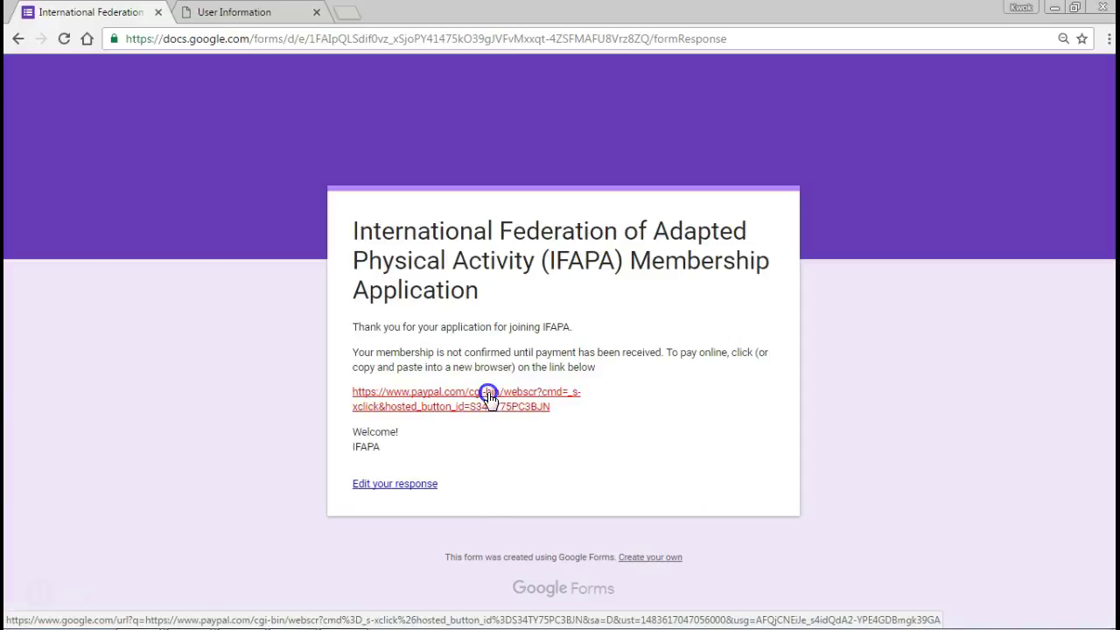
mouse_move(490, 400)
mouse_down()
mouse_move(455, 260)
mouse_move(435, 245)
mouse_up()
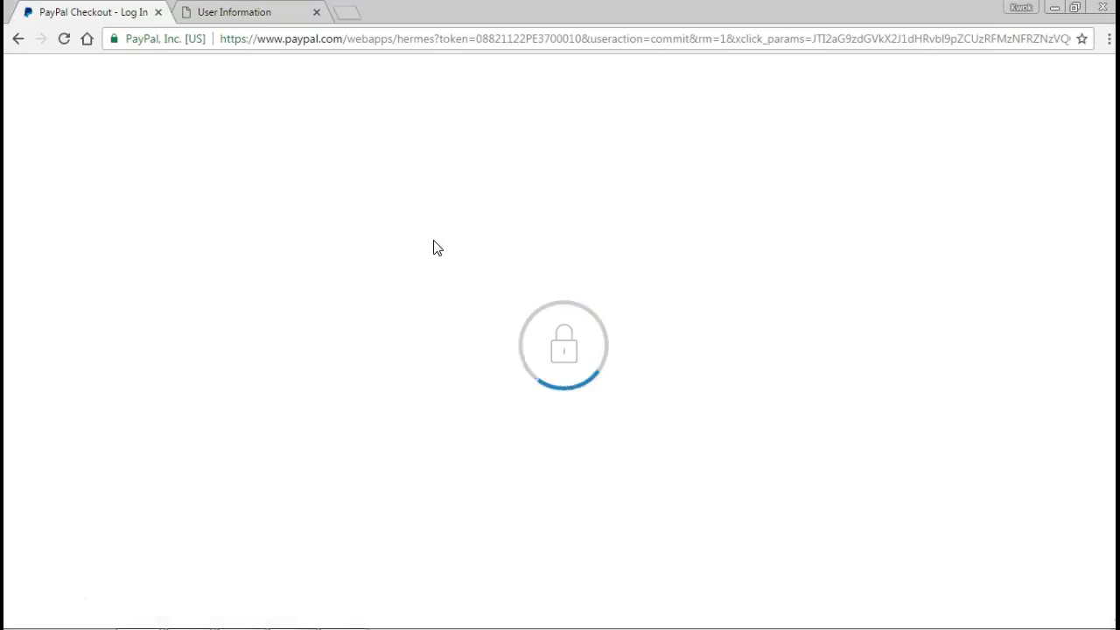
click(443, 243)
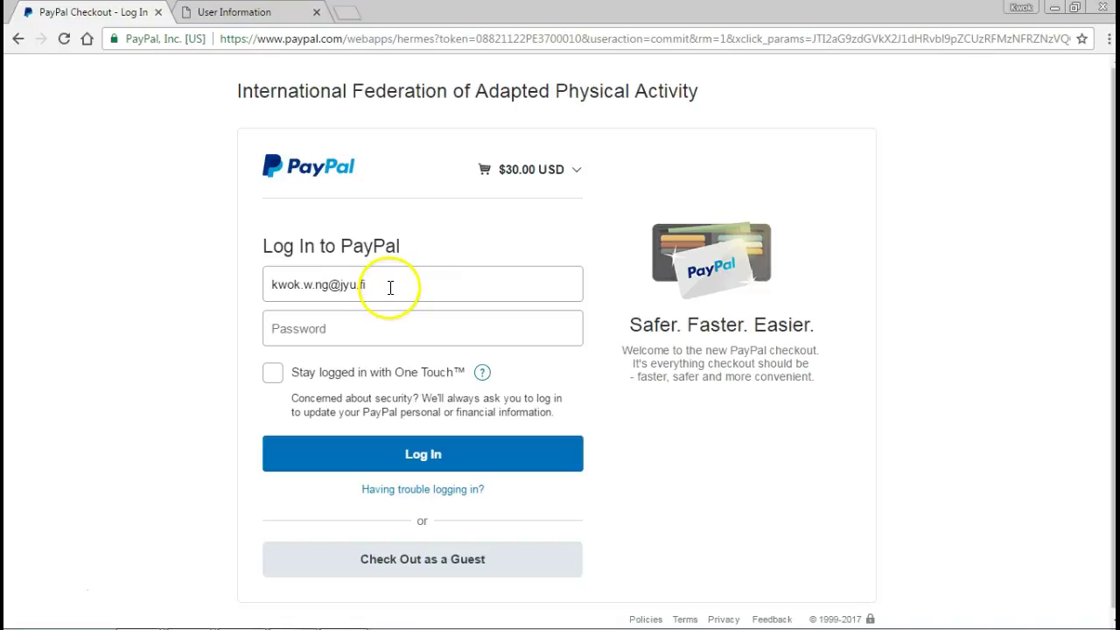
Clear the pre-filled login e-mail and choose to pay as a guest.
drag(370, 286, 254, 287)
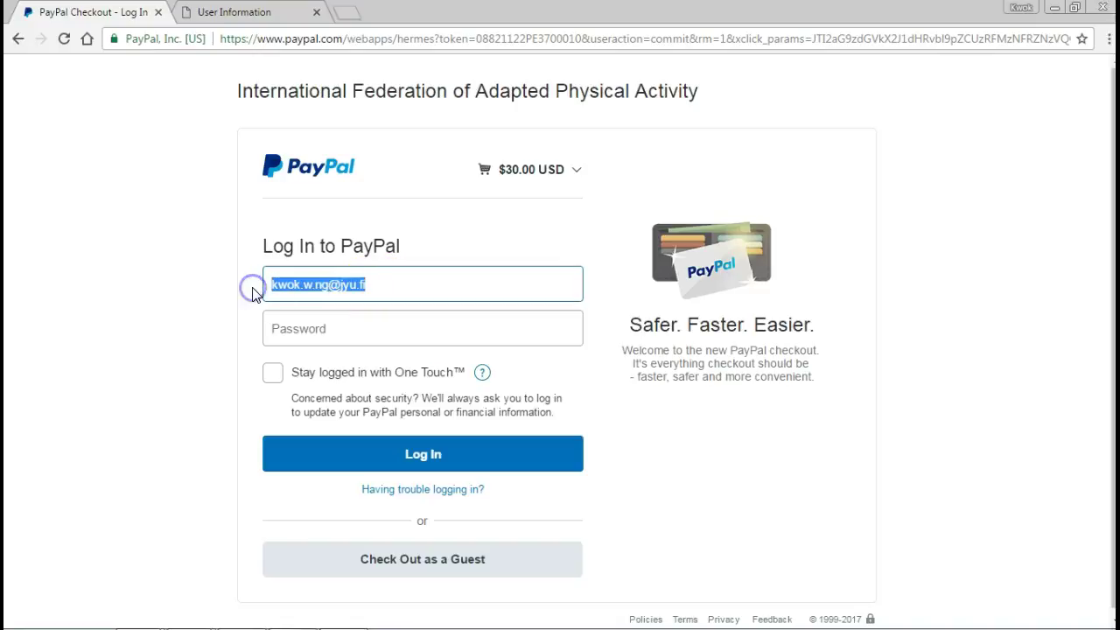
key(BackSpace)
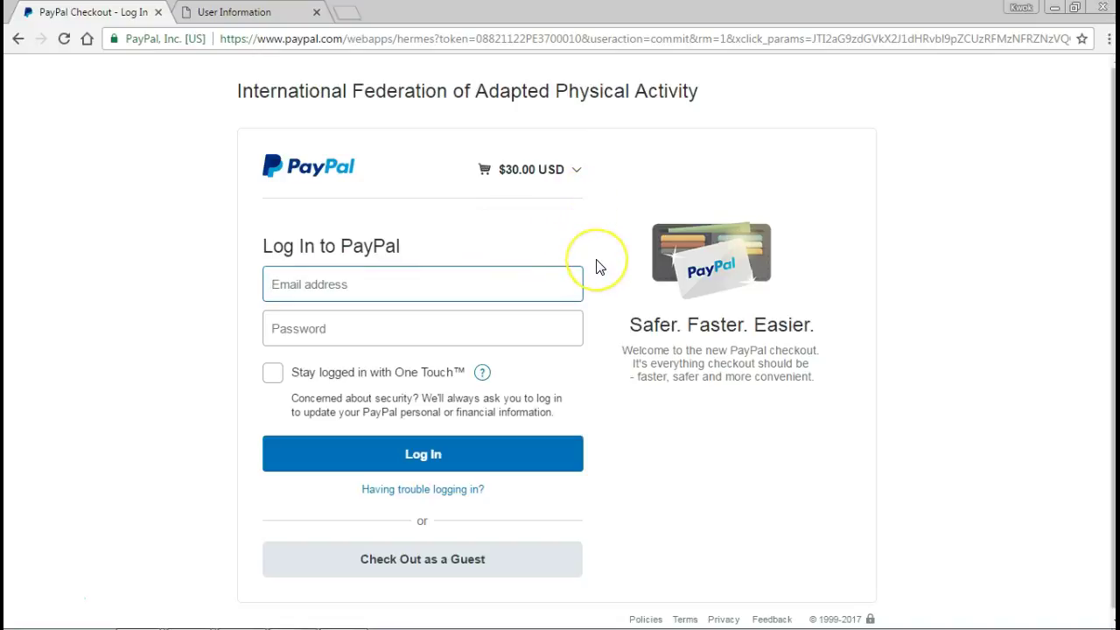
scroll(599, 267, down, 1)
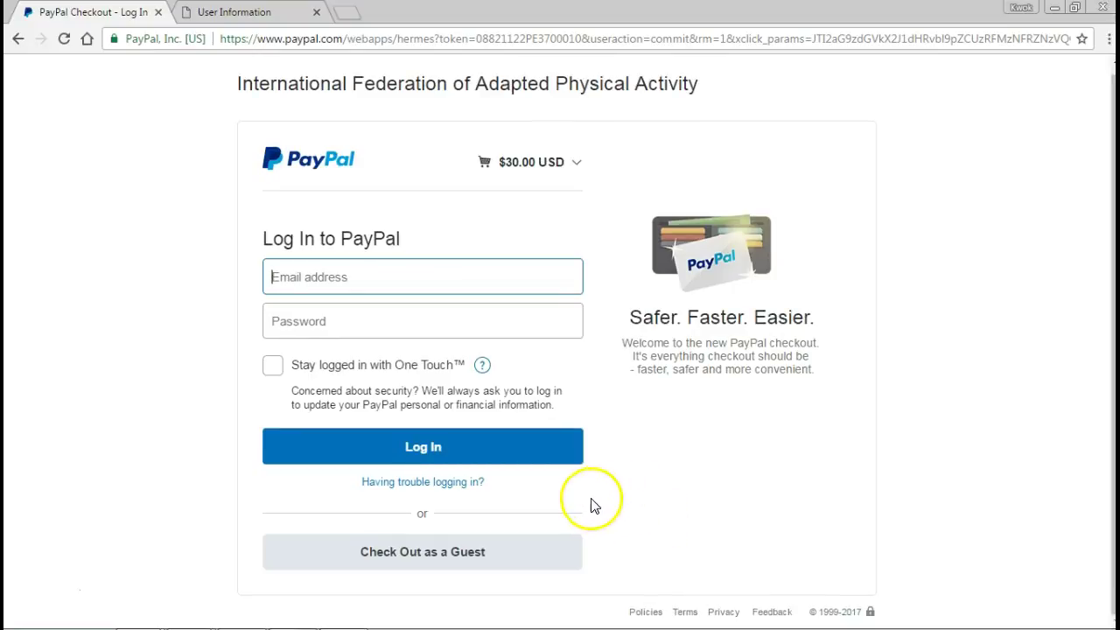
click(418, 558)
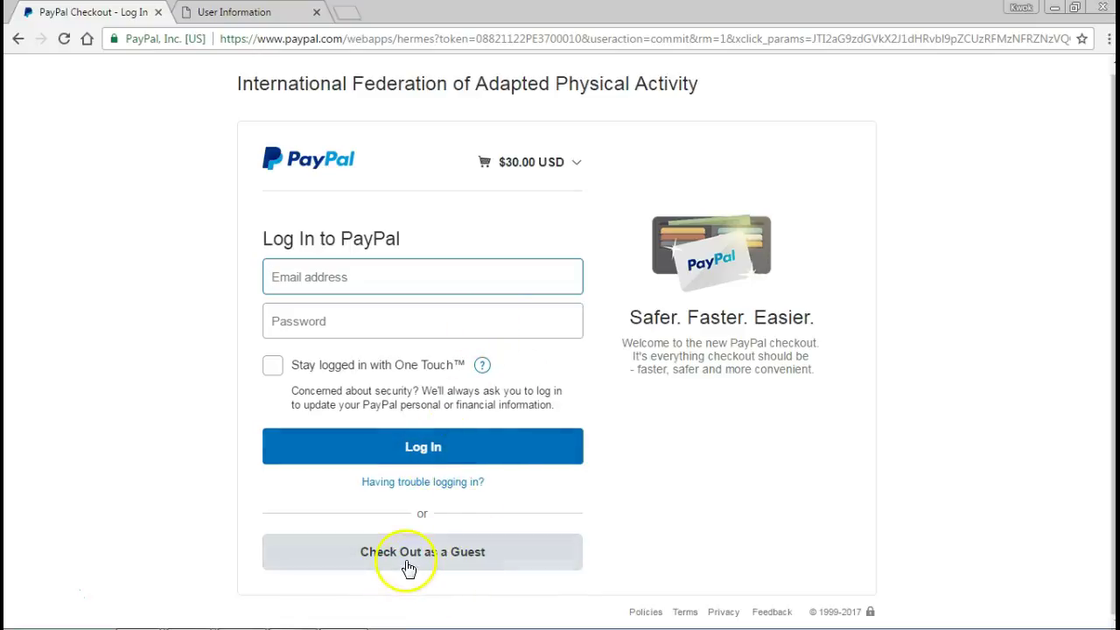
Continue to PayPal Guest Checkout and review the card, name and billing address form.
click(407, 565)
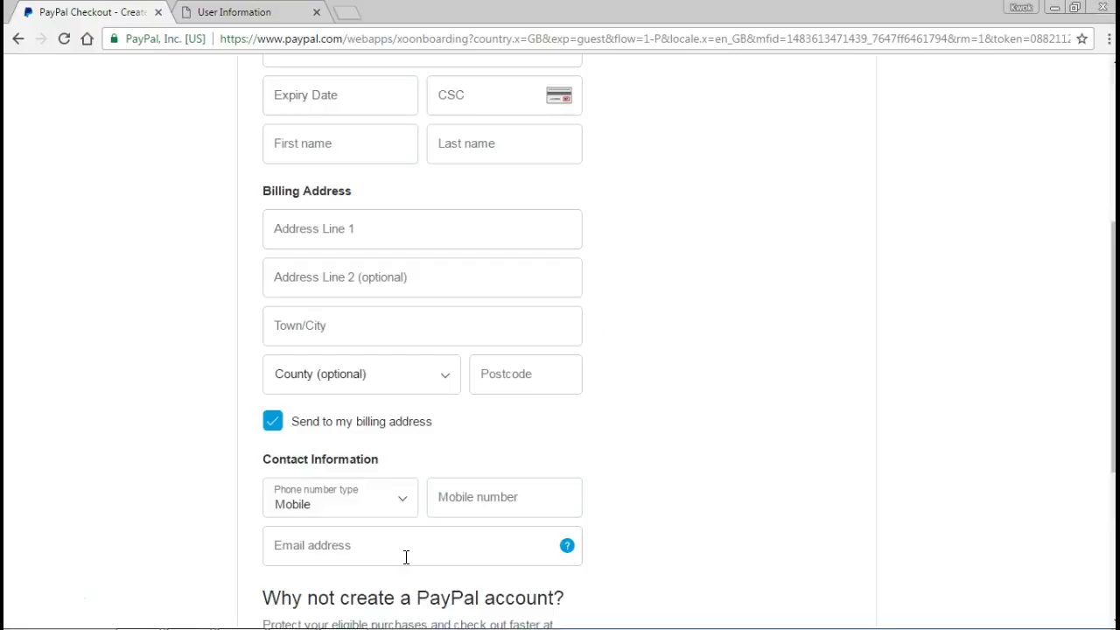
scroll(680, 350, up, 3)
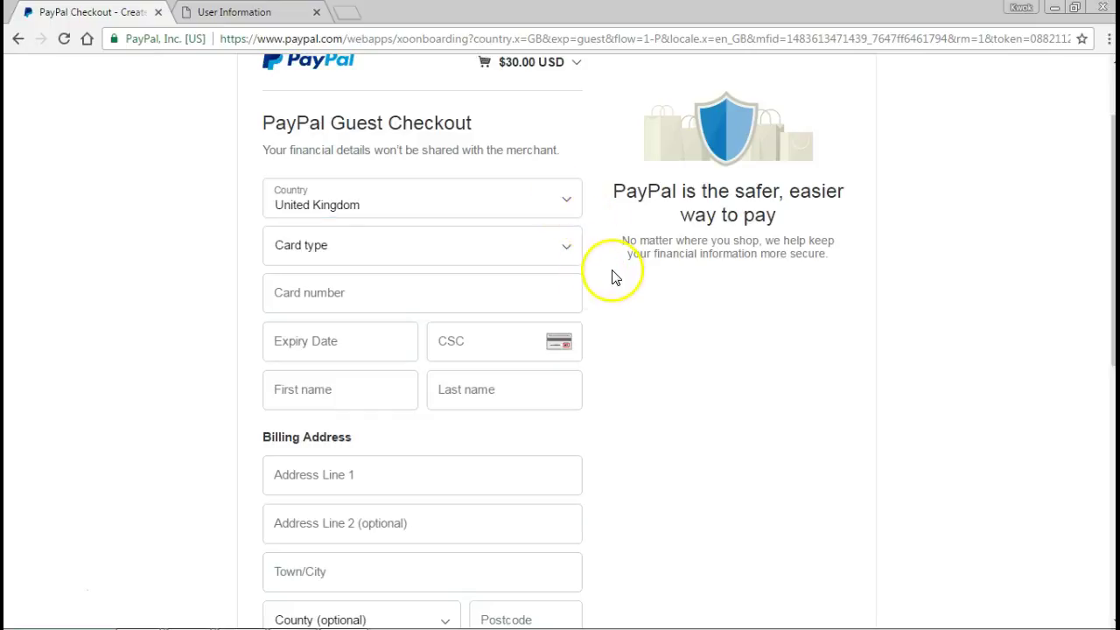
scroll(612, 293, down, 2)
scroll(612, 296, down, 5)
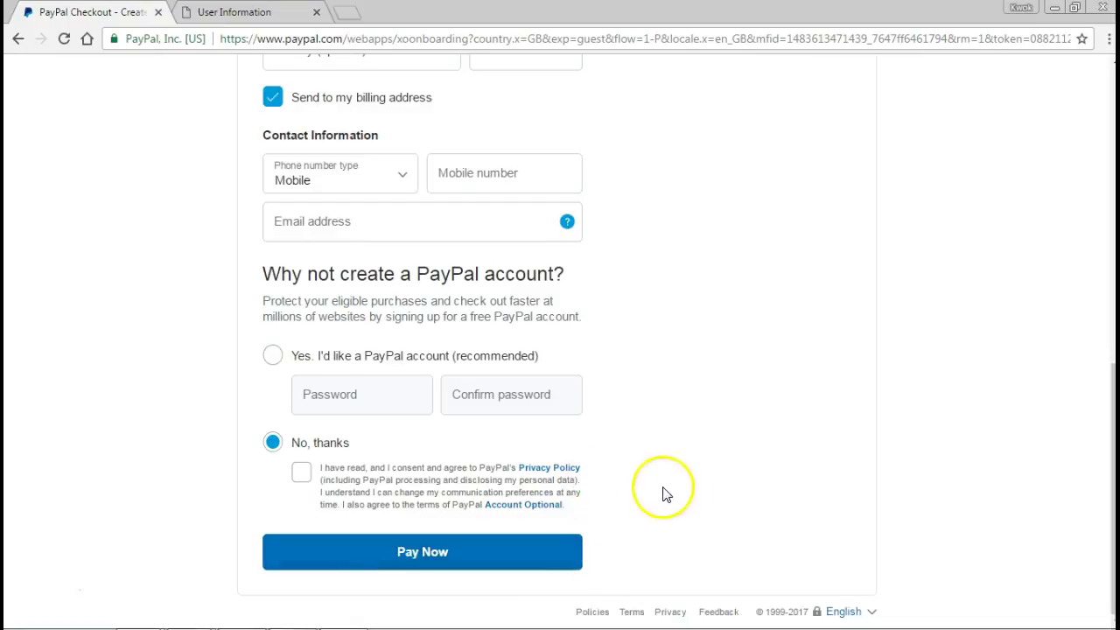
scroll(650, 412, up, 10)
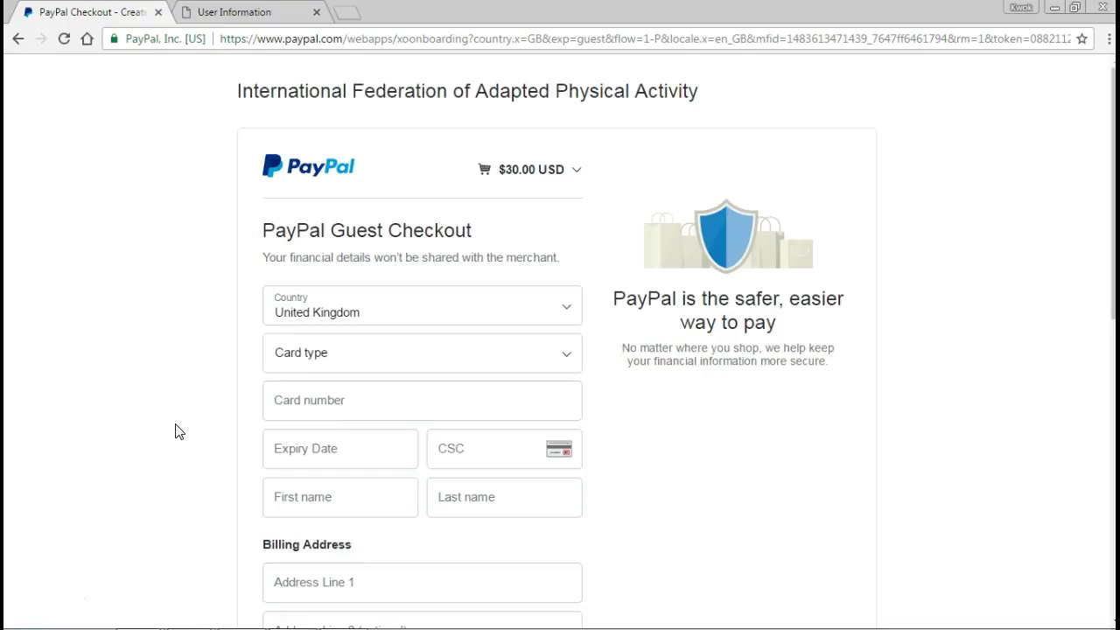
Return to ifapa.net and open the IFAPA Board 2015-2017 page.
click(297, 41)
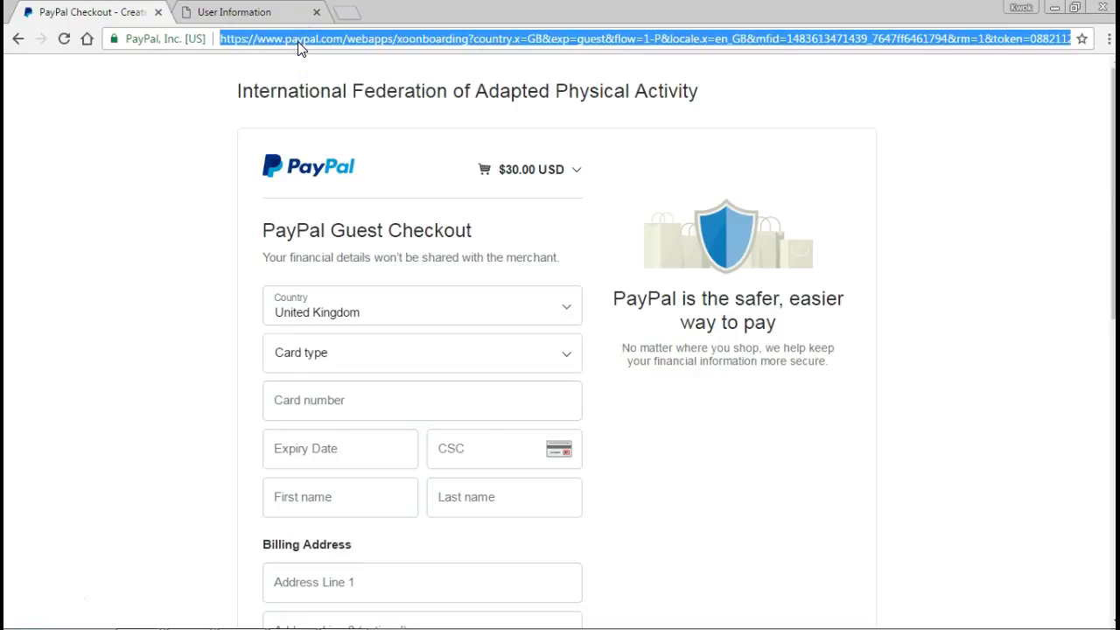
text(ifapa.site)
key(Down)
key(Down)
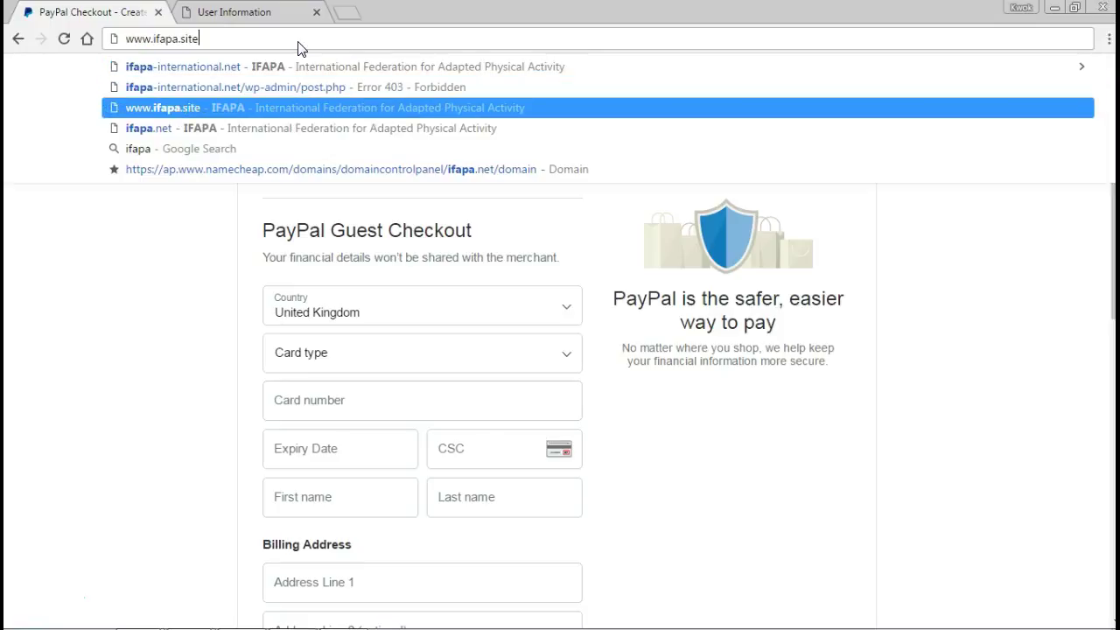
key(Down)
key(Return)
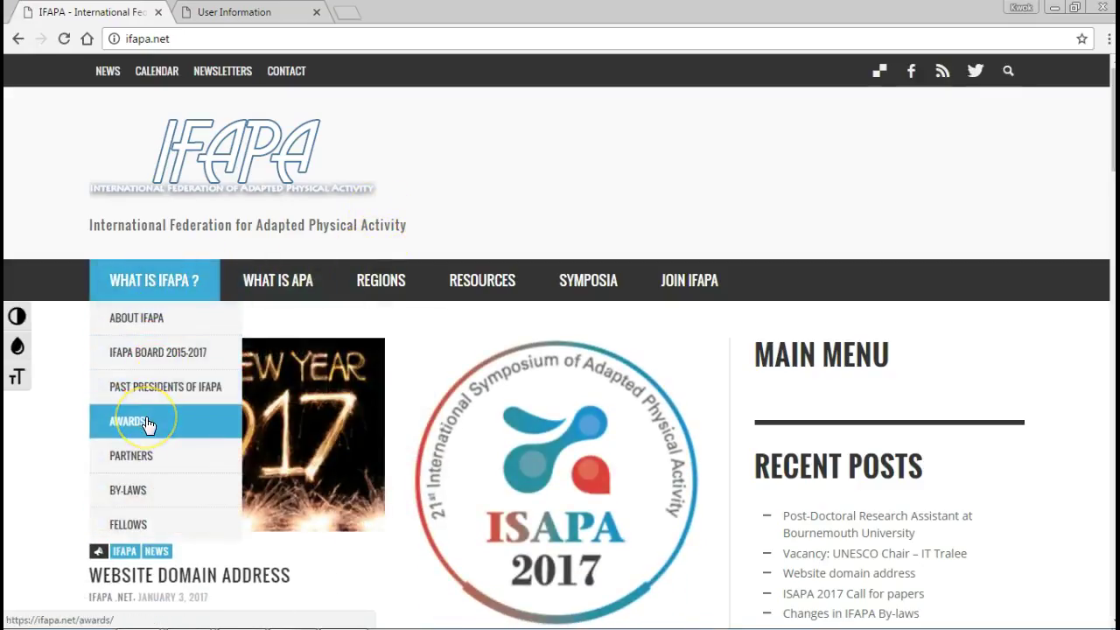
click(160, 354)
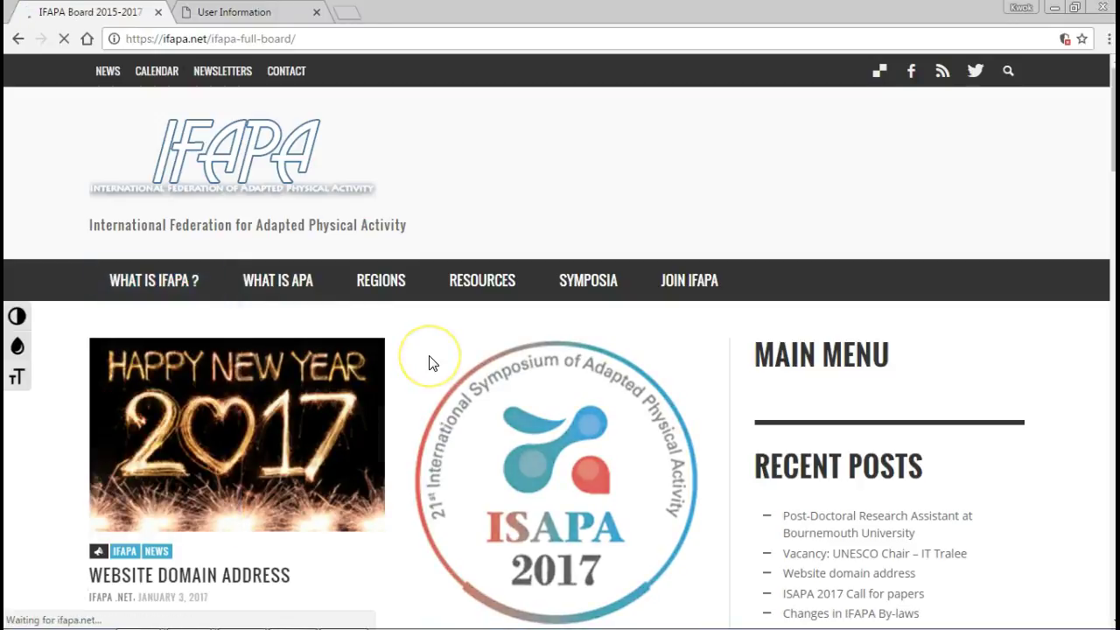
Scroll down the board list and select the Europe Representatives contact entry.
scroll(388, 400, down, 7)
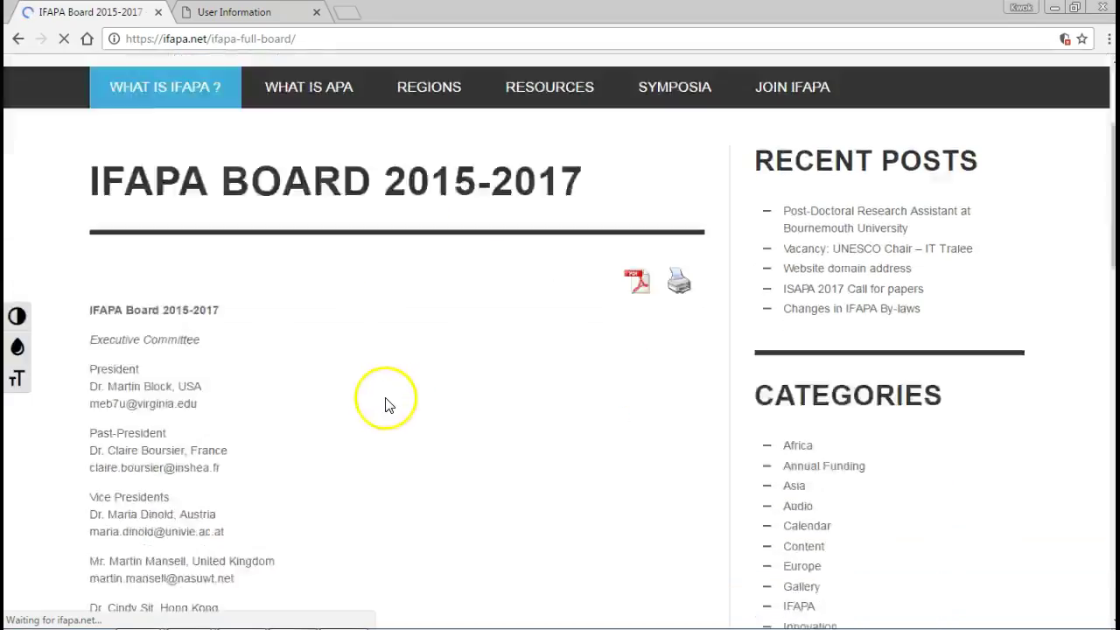
scroll(257, 280, up, 1)
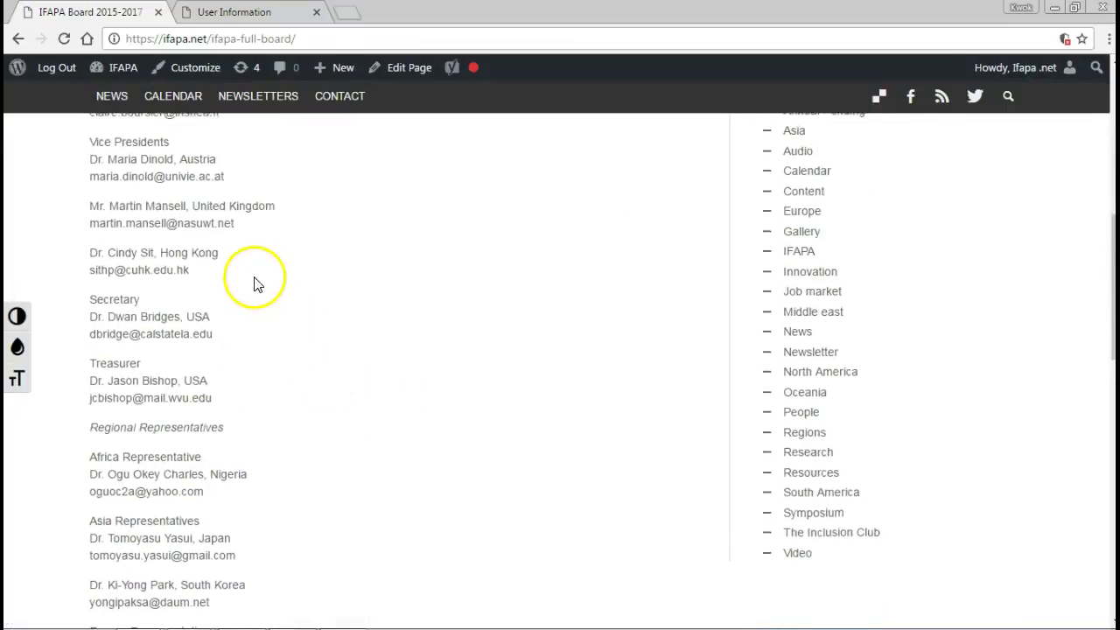
scroll(255, 283, down, 2)
scroll(250, 310, down, 1)
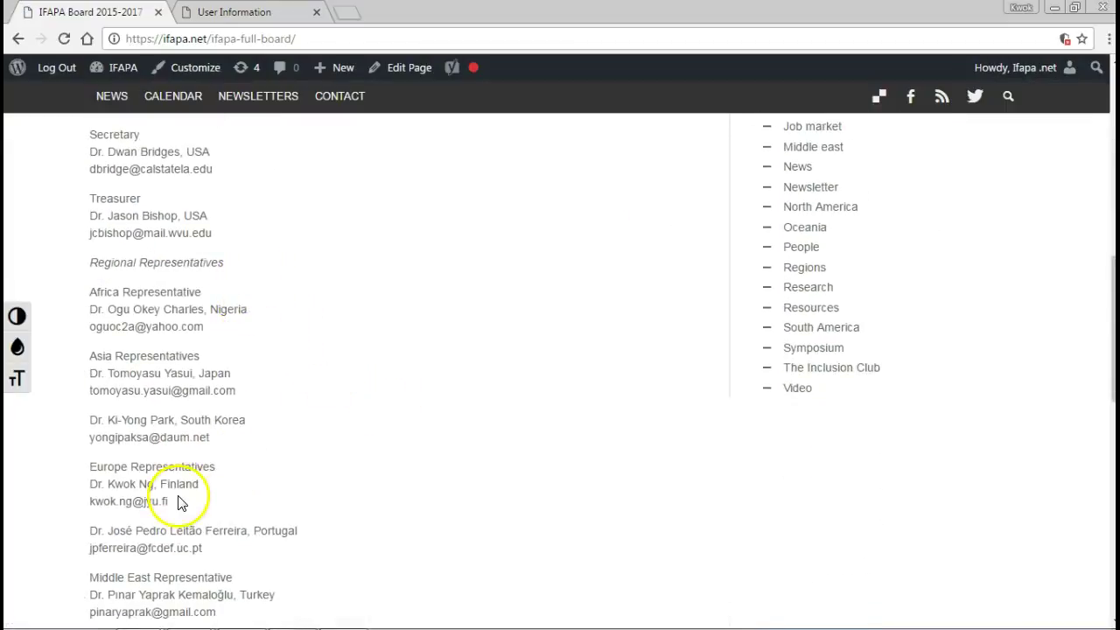
drag(168, 501, 79, 464)
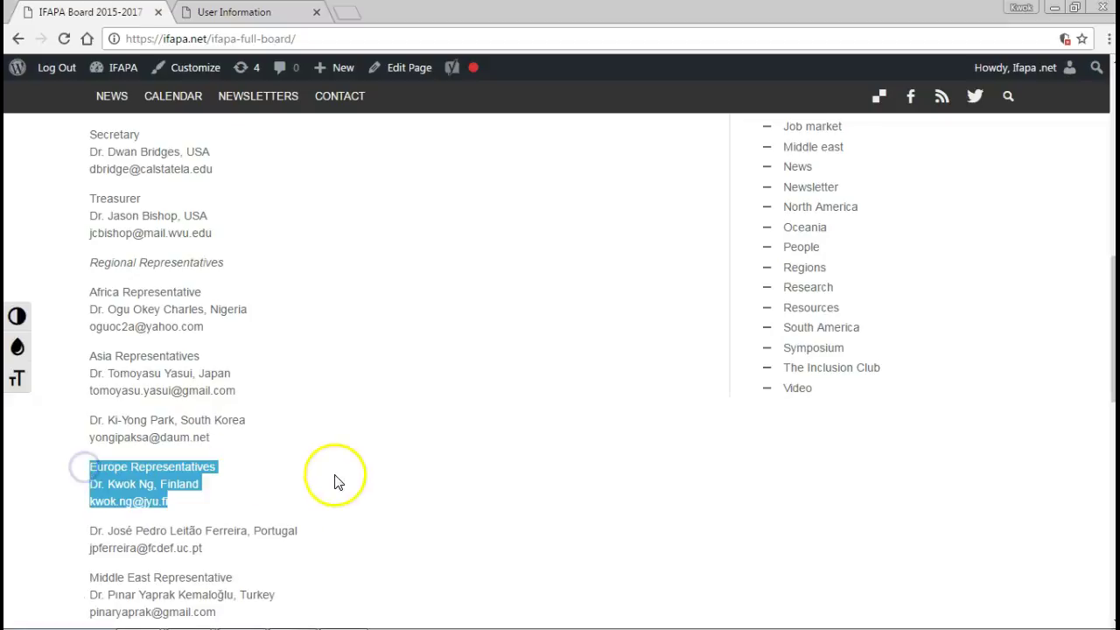
Zoom the board page to 150% and 200%, then back to 125%.
key(ctrl+plus)
key(ctrl+plus)
key(ctrl+plus)
scroll(359, 484, down, 5)
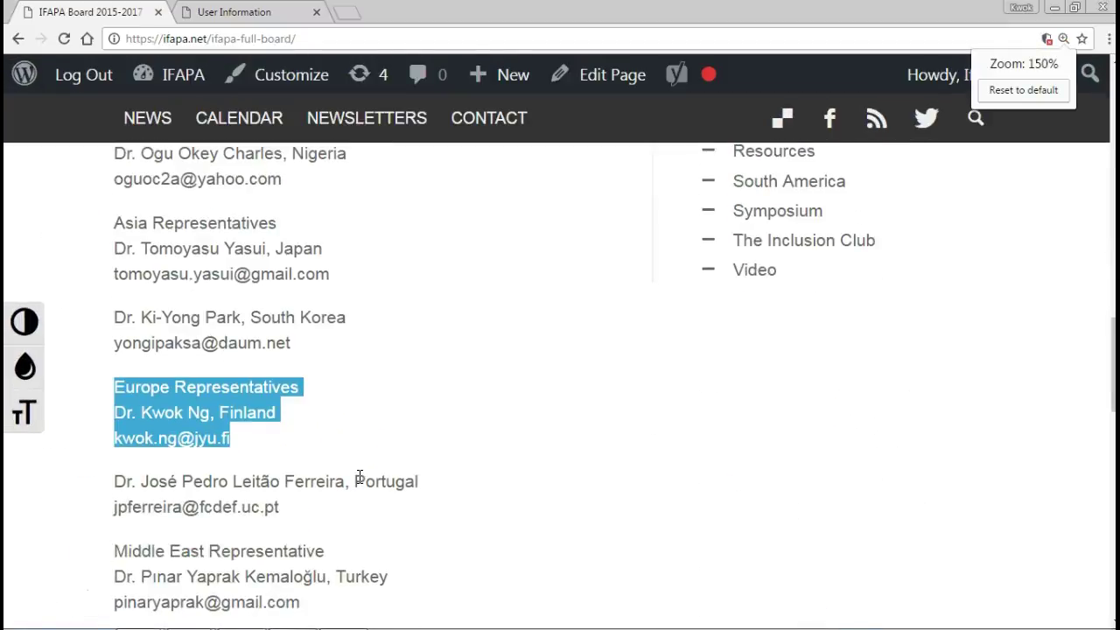
key(ctrl+plus)
key(ctrl+plus)
scroll(450, 444, down, 3)
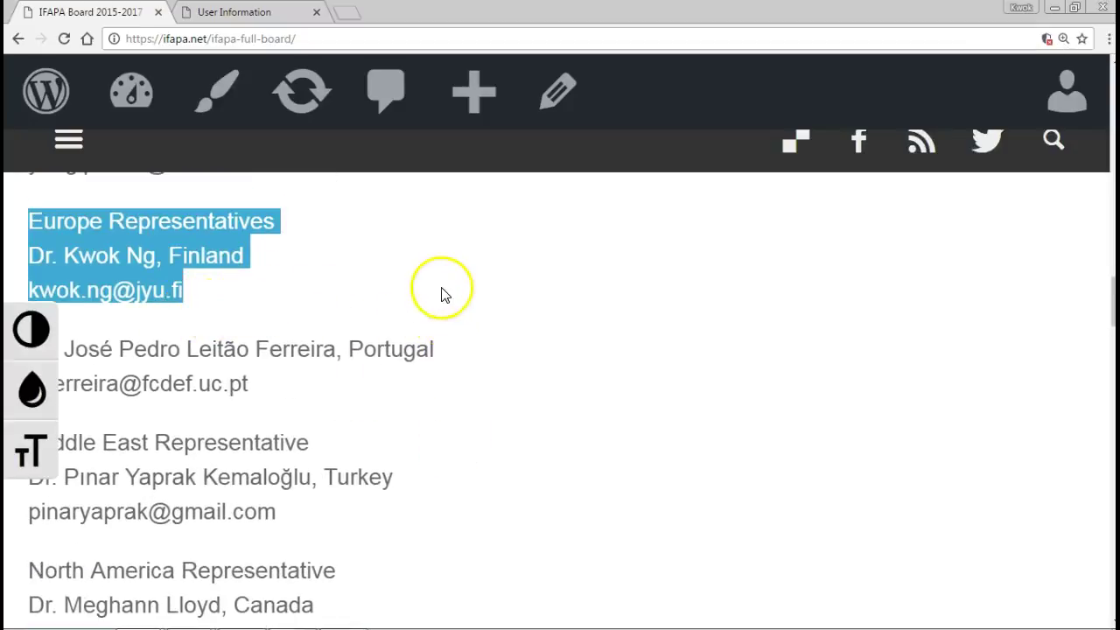
key(ctrl+minus)
key(ctrl+minus)
key(ctrl+minus)
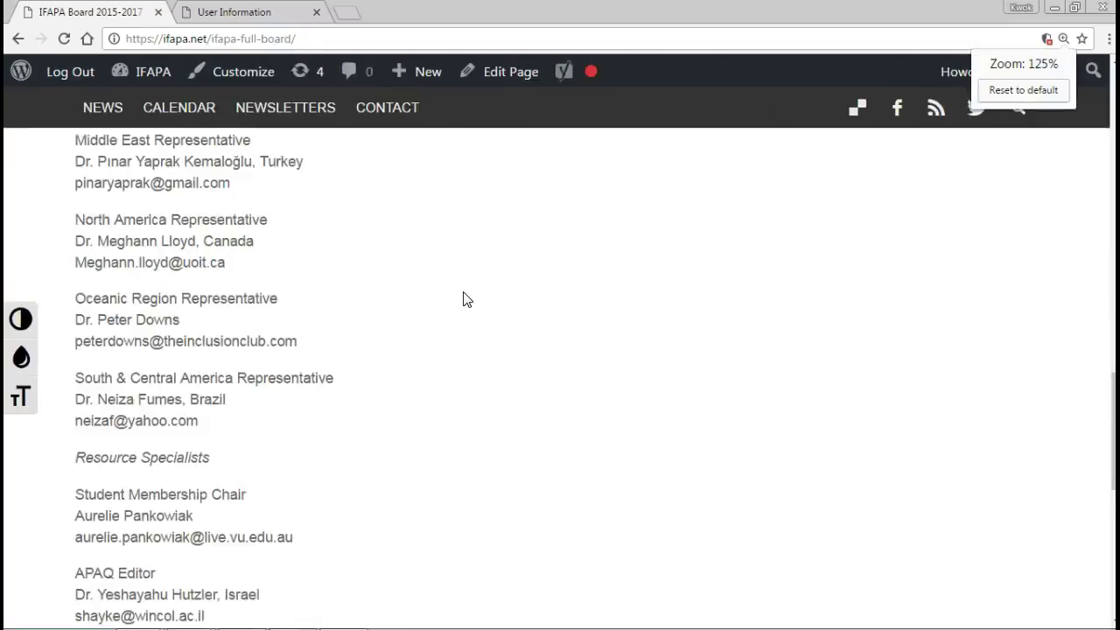
scroll(461, 315, up, 10)
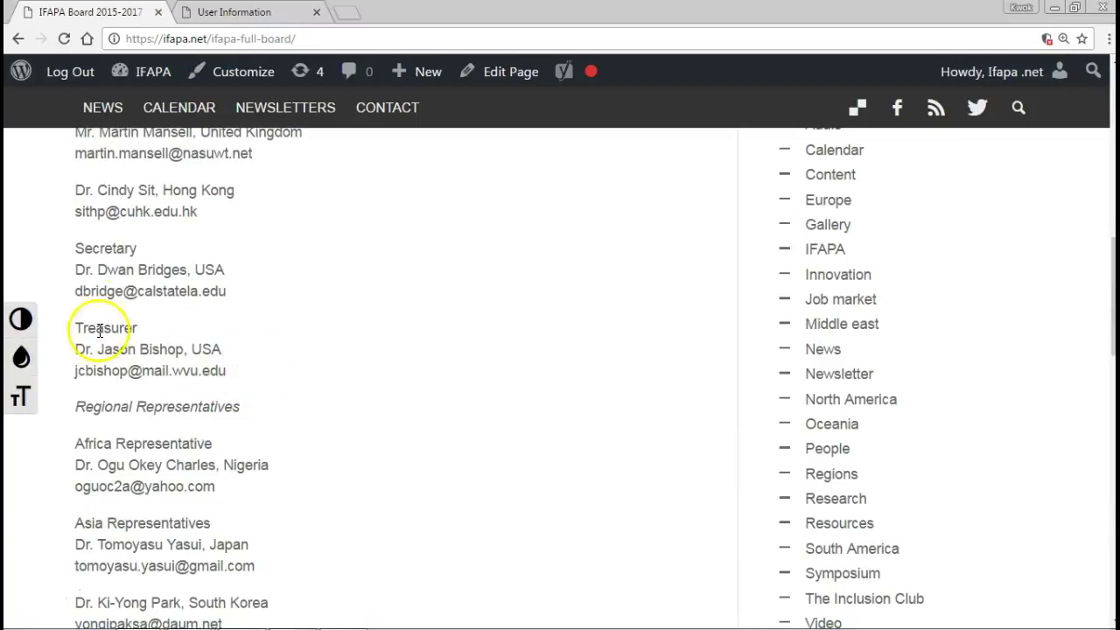
scroll(438, 375, up, 10)
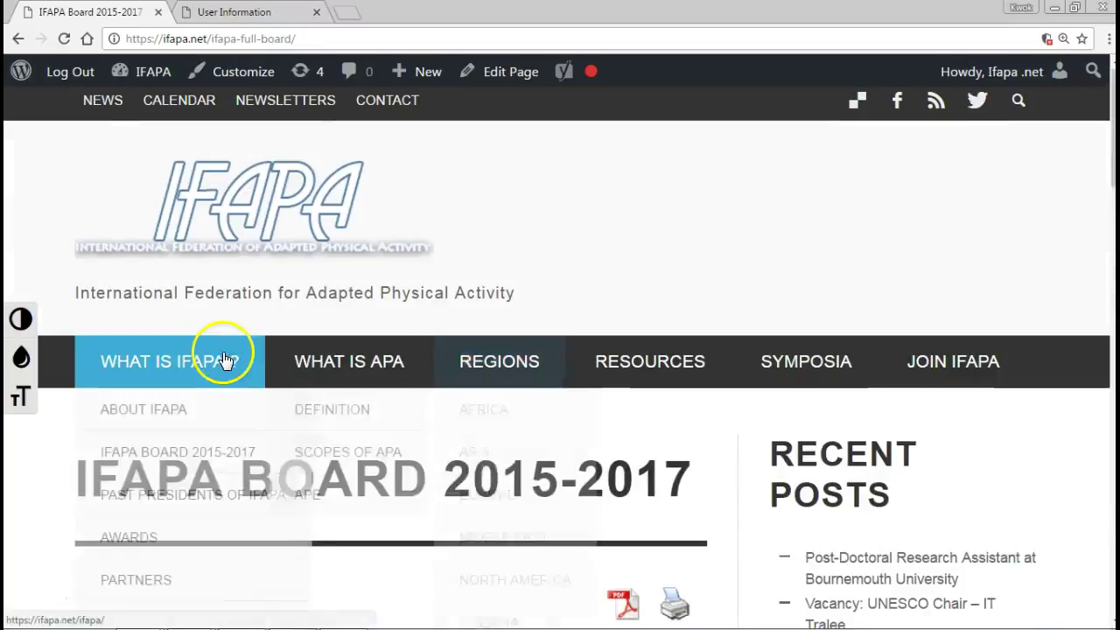
Reset the page zoom to 100% and go back to the ifapa.net homepage via the IFAPA logo.
key(ctrl+0)
mouse_move(275, 315)
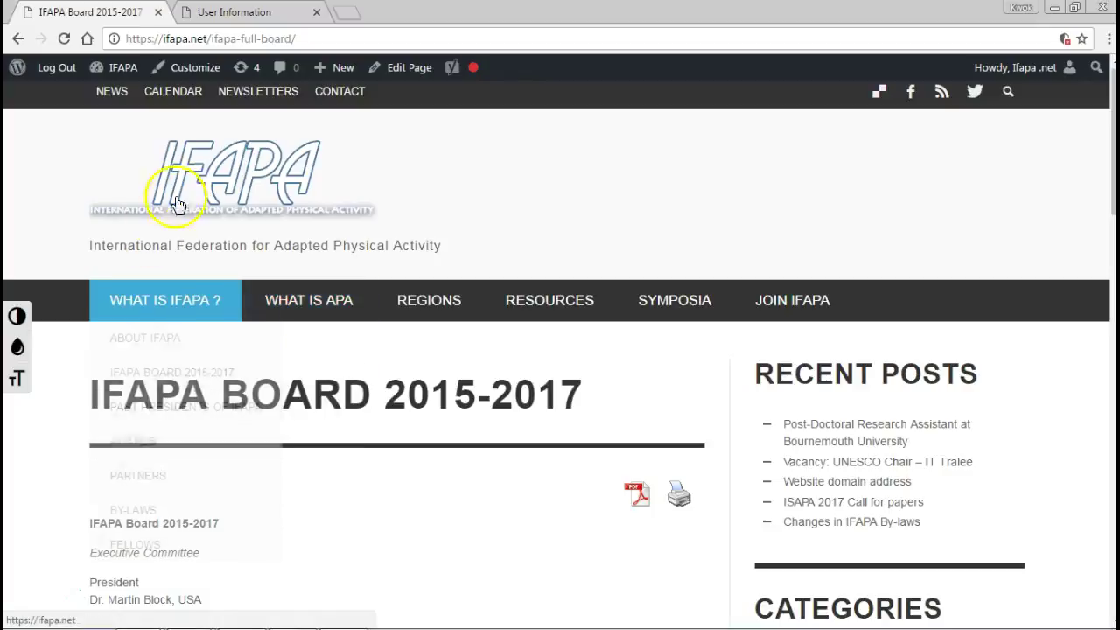
click(195, 189)
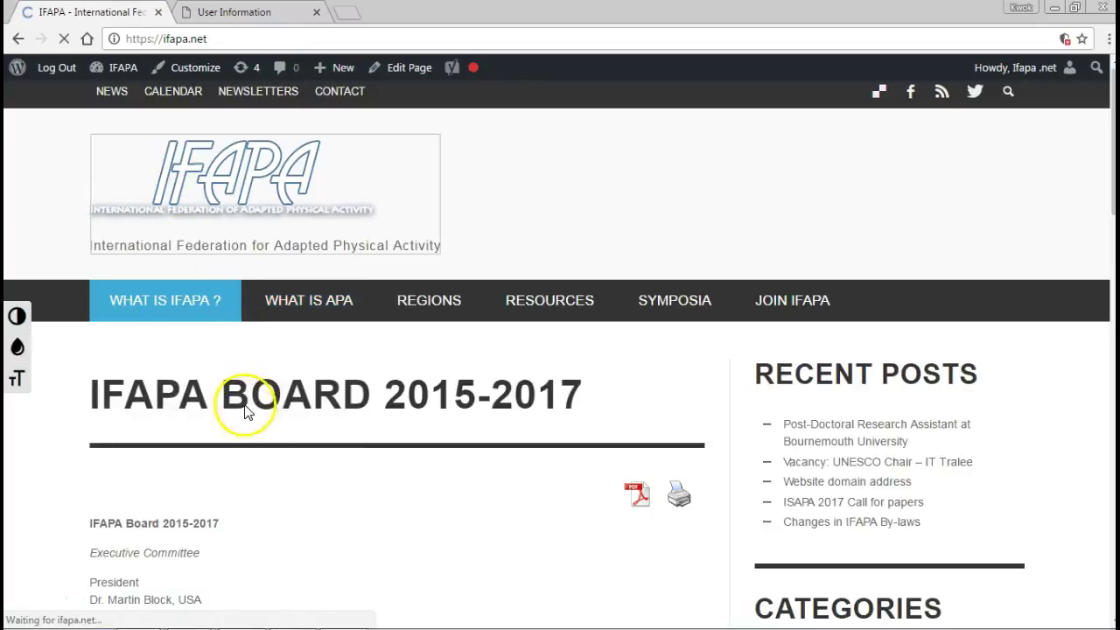
mouse_move(150, 302)
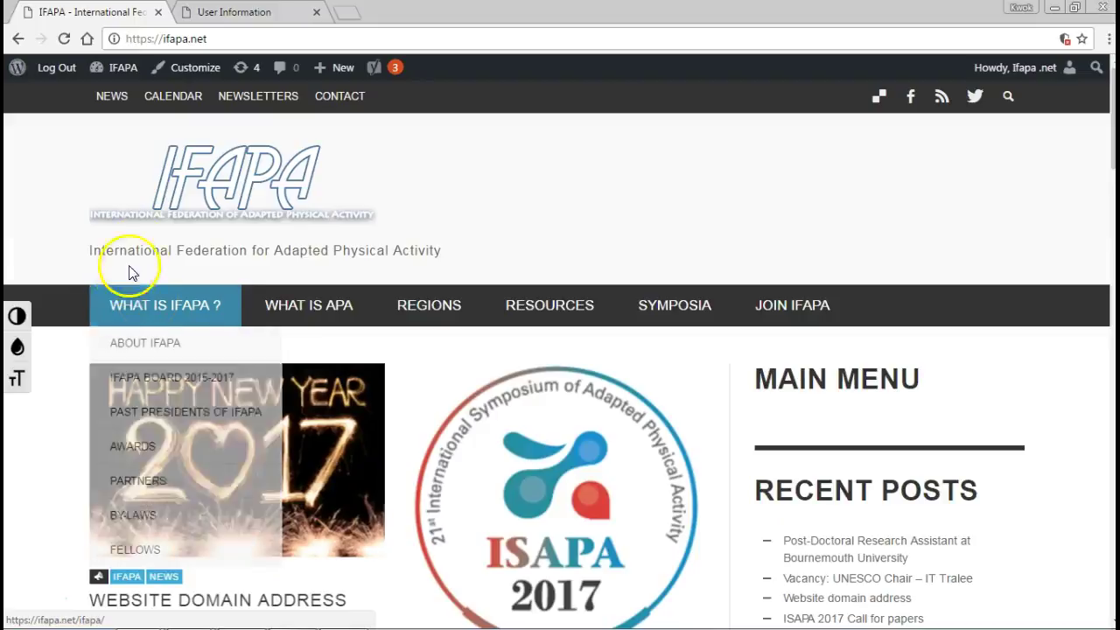
click(149, 346)
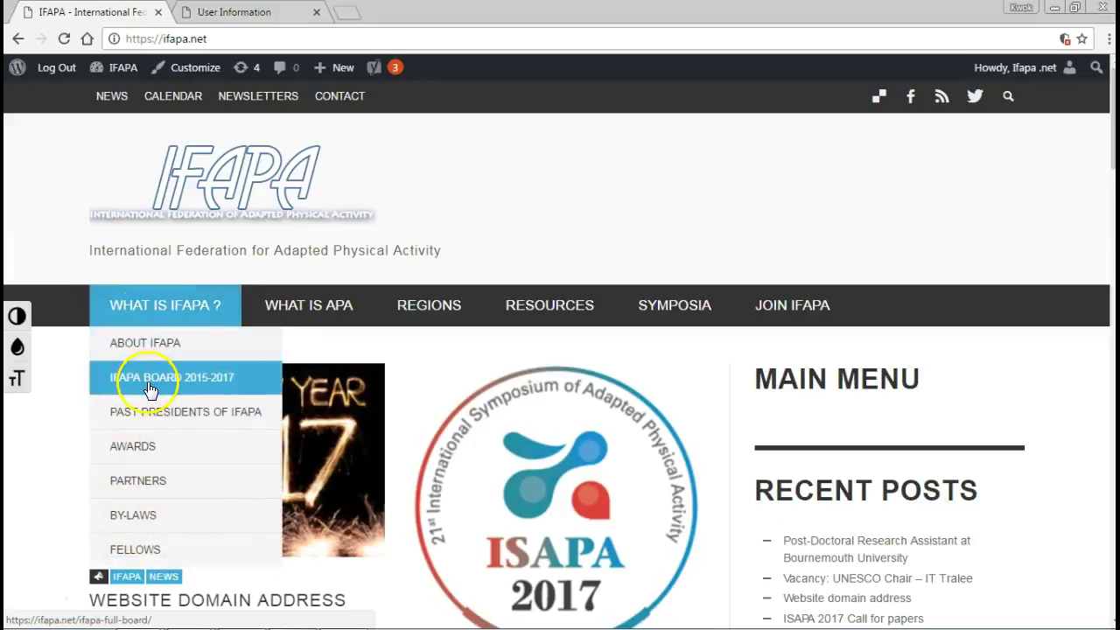